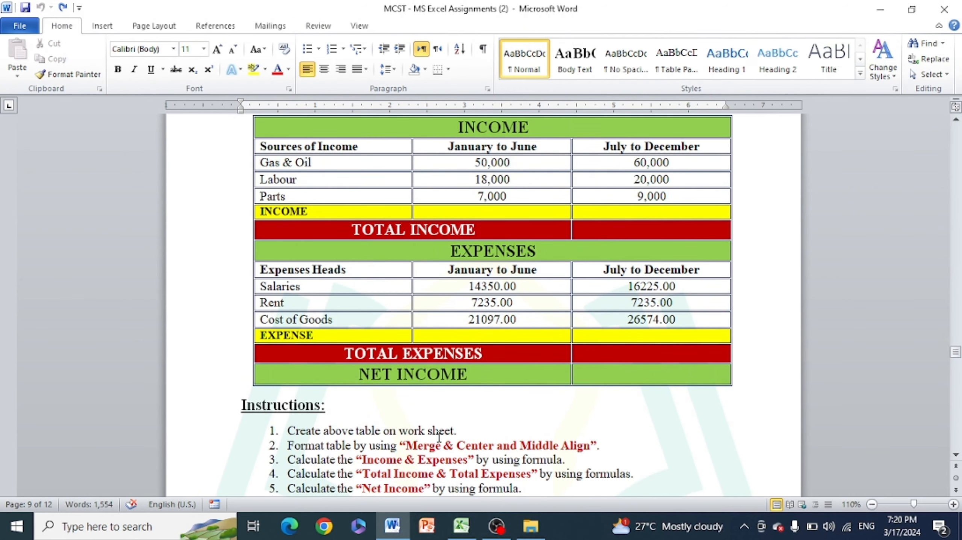
Compare the Word assignment's Merge & Center and Middle Align instruction with the Income and Expenses headings in the Excel sheet.
left_click(468, 526)
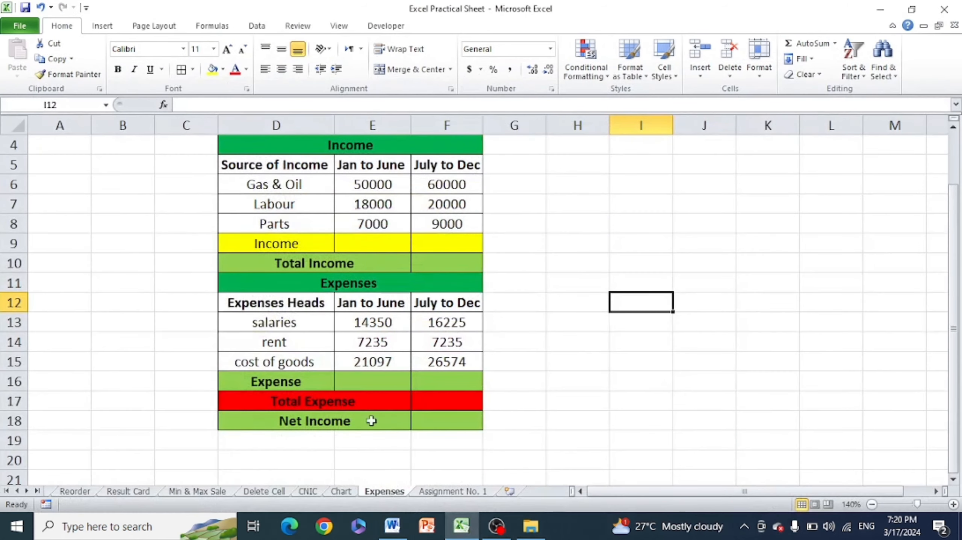
left_click(524, 383)
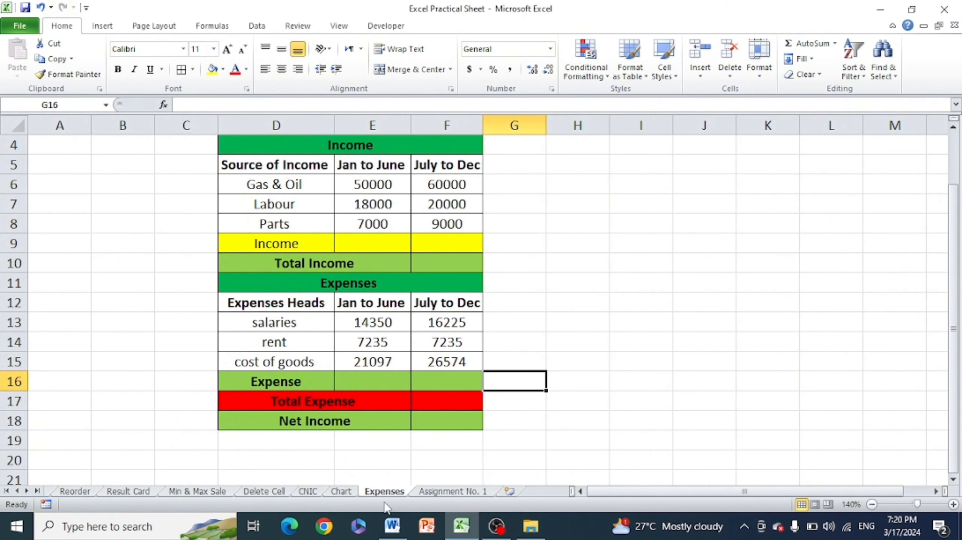
left_click(391, 527)
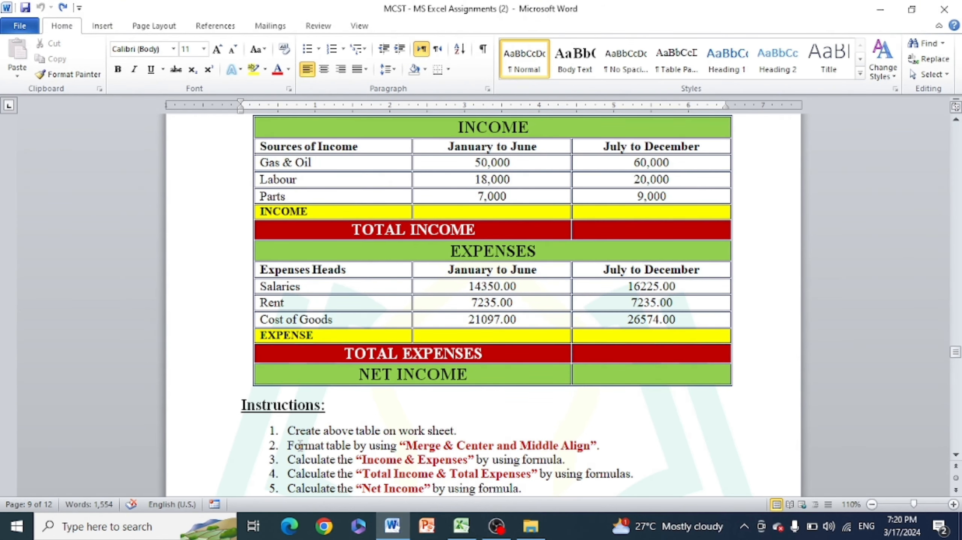
left_click_drag(300, 446, 606, 453)
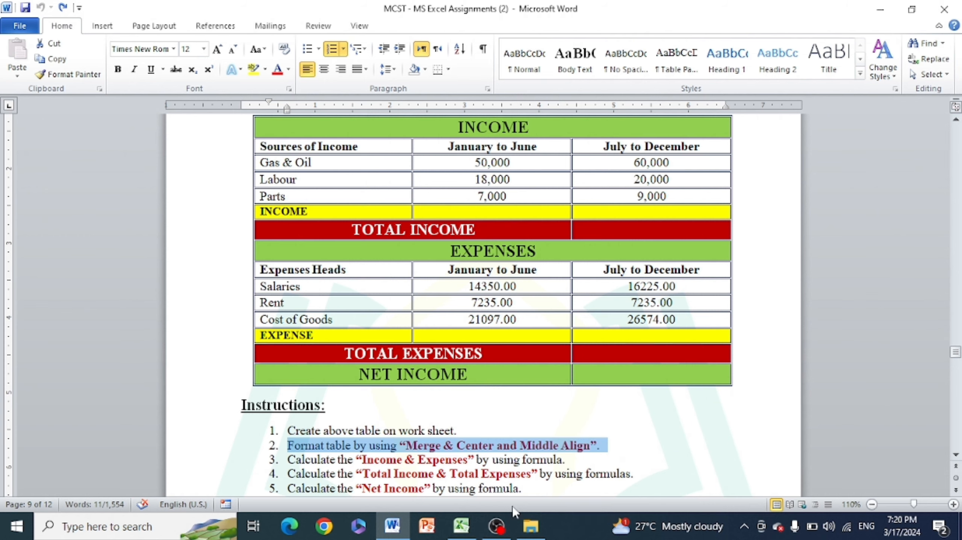
left_click(469, 530)
left_click(370, 151)
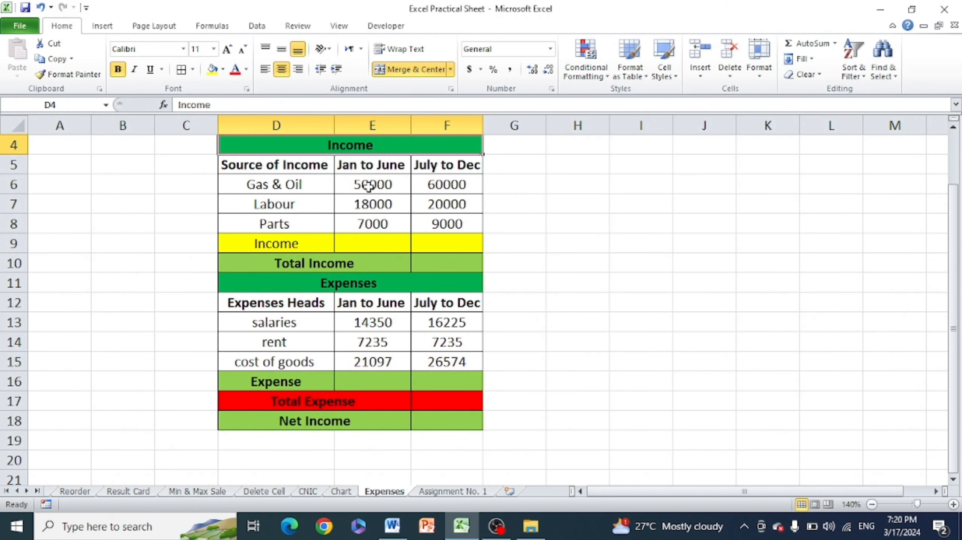
left_click(362, 280)
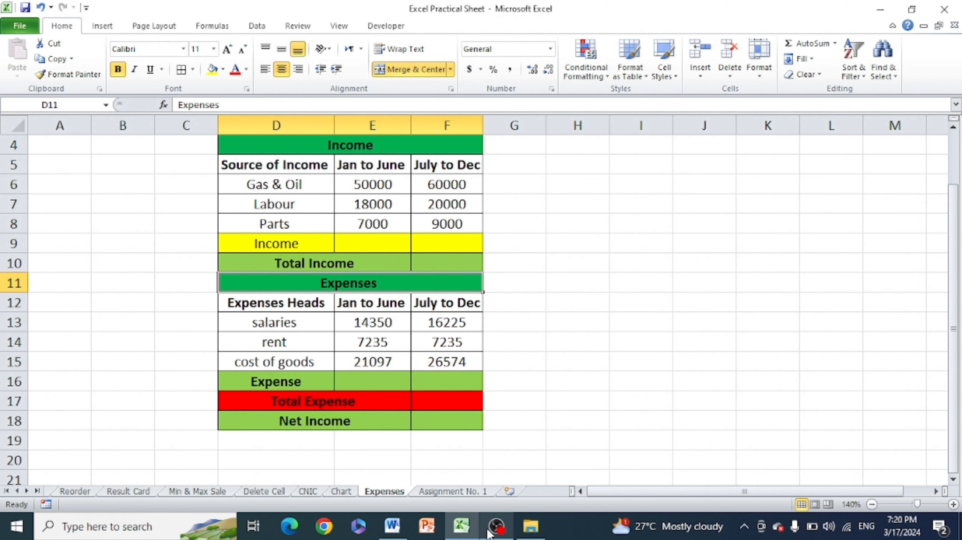
Review the Word instruction on calculating Income & Expenses by formula, and return to the Expenses sheet in Excel.
left_click(392, 527)
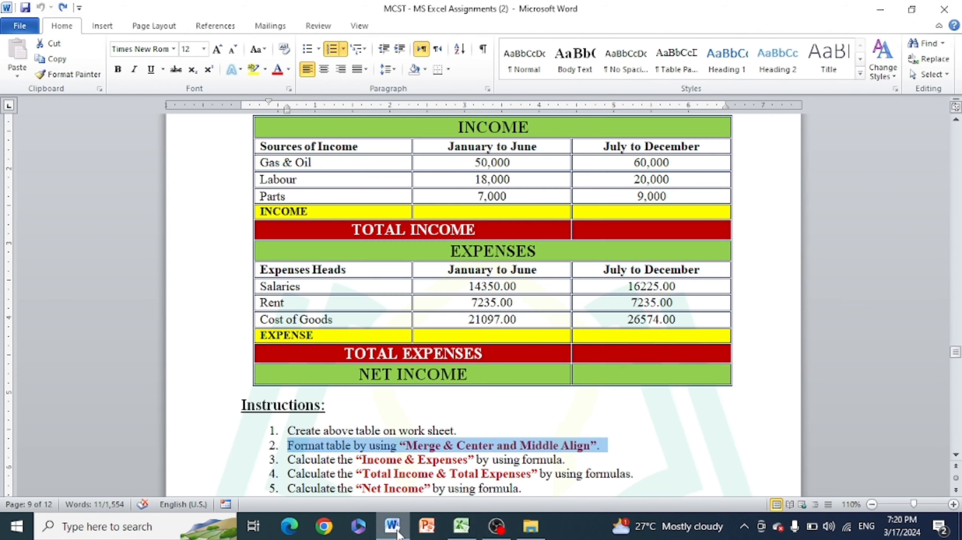
scroll(951, 459, "down", 1)
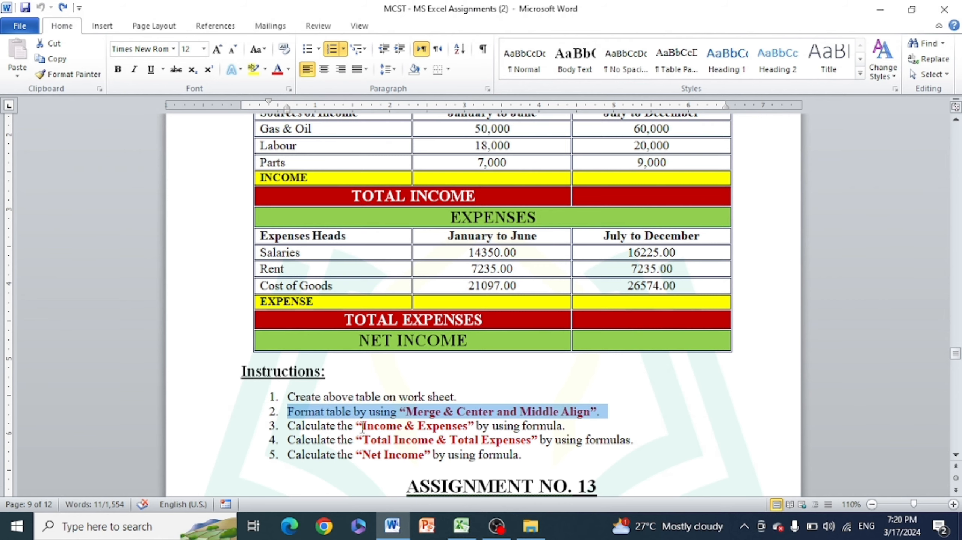
left_click_drag(365, 427, 431, 425)
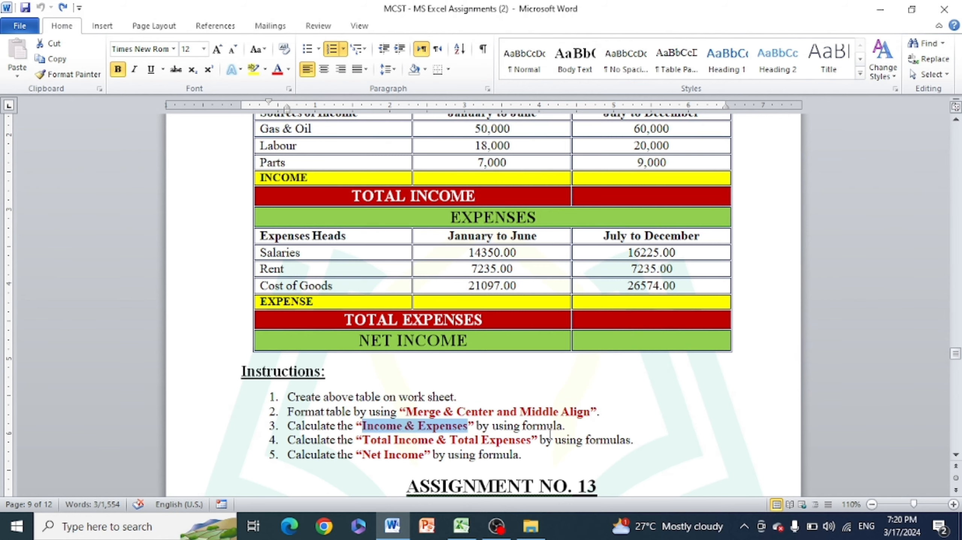
left_click(459, 531)
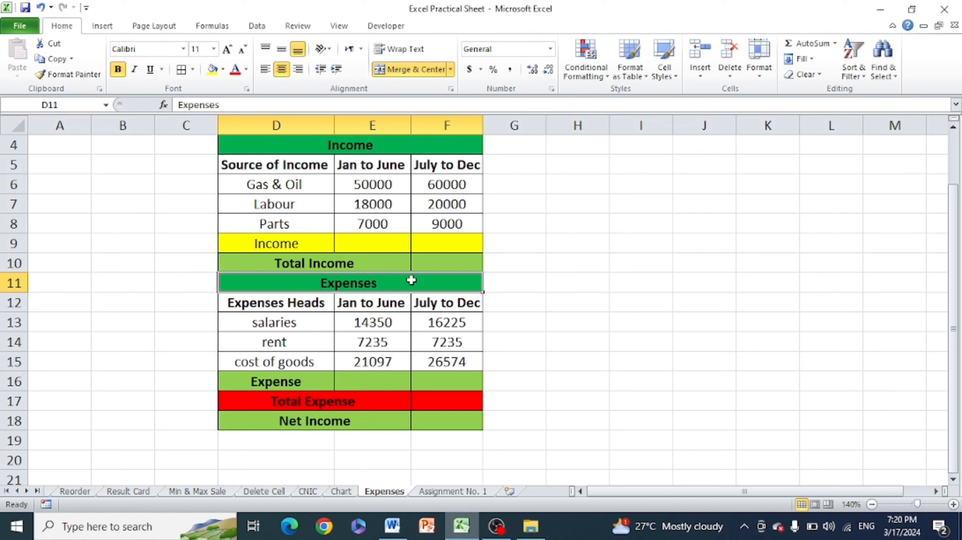
left_click(565, 256)
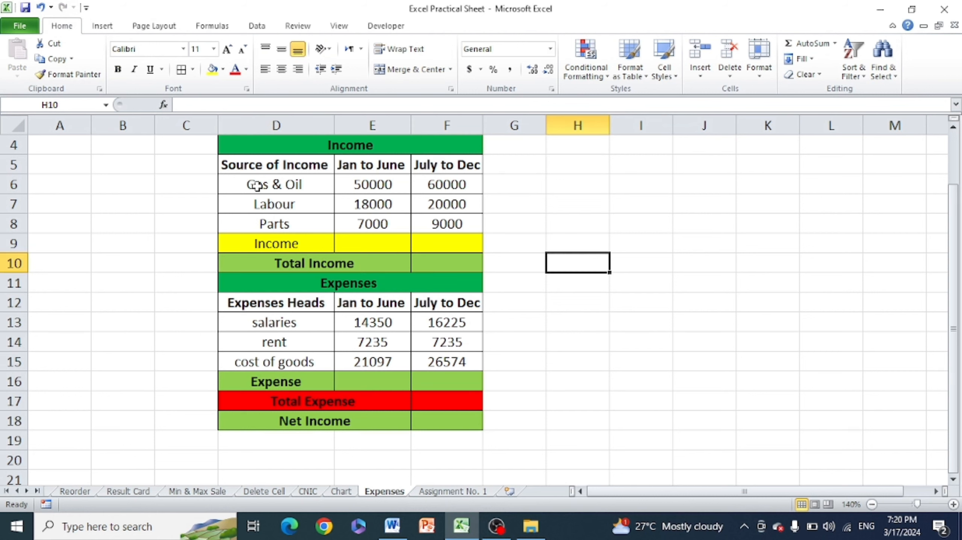
Examine the income sources and their Jan to June and July to Dec amounts in the Income table.
left_click_drag(257, 185, 265, 219)
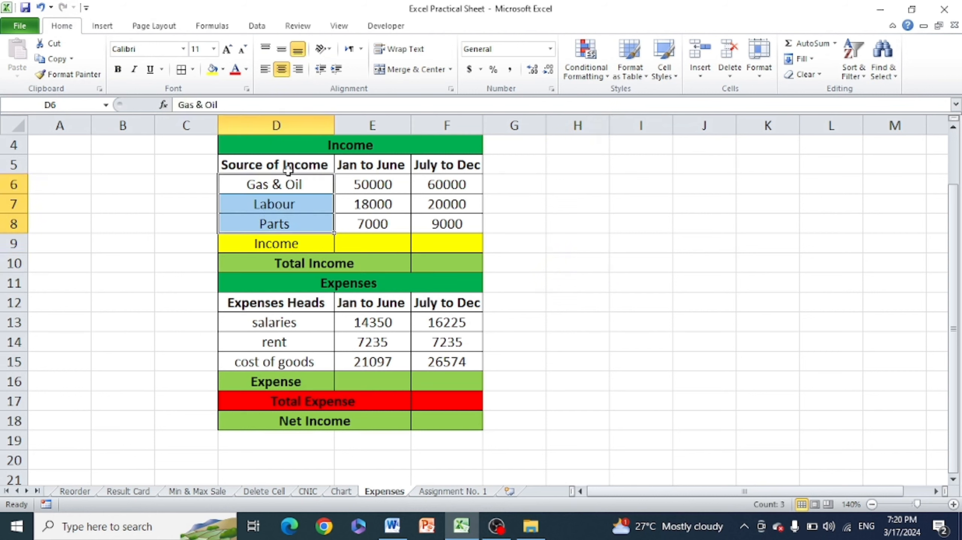
left_click(275, 182)
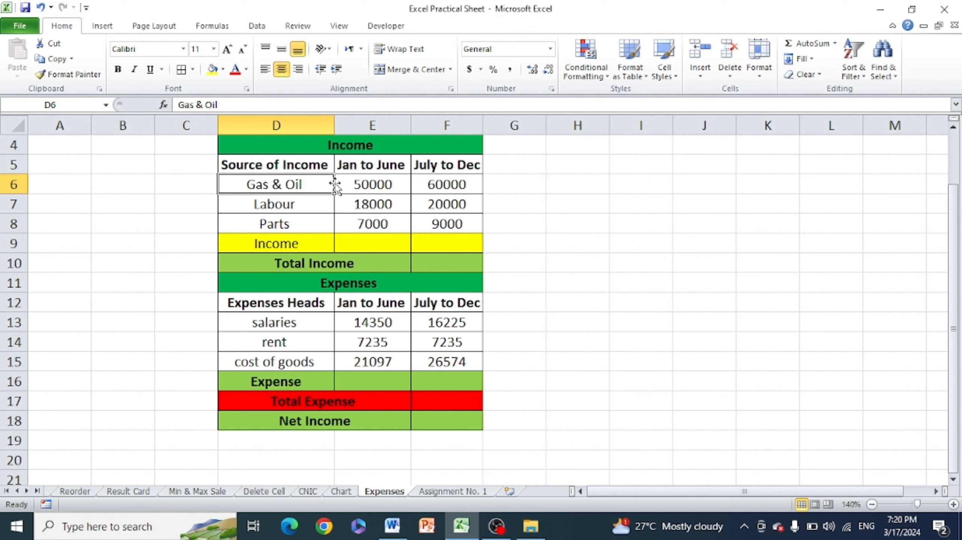
left_click(276, 208)
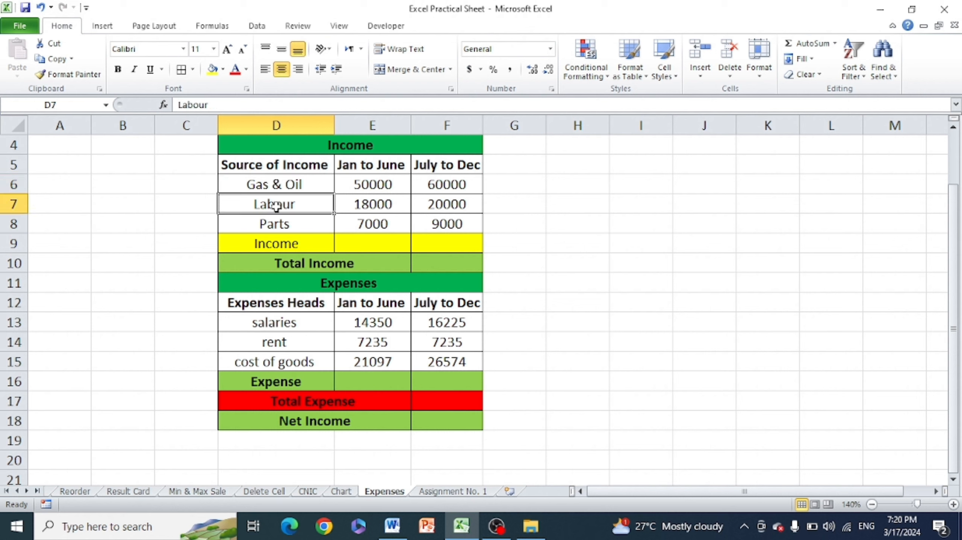
left_click(294, 224)
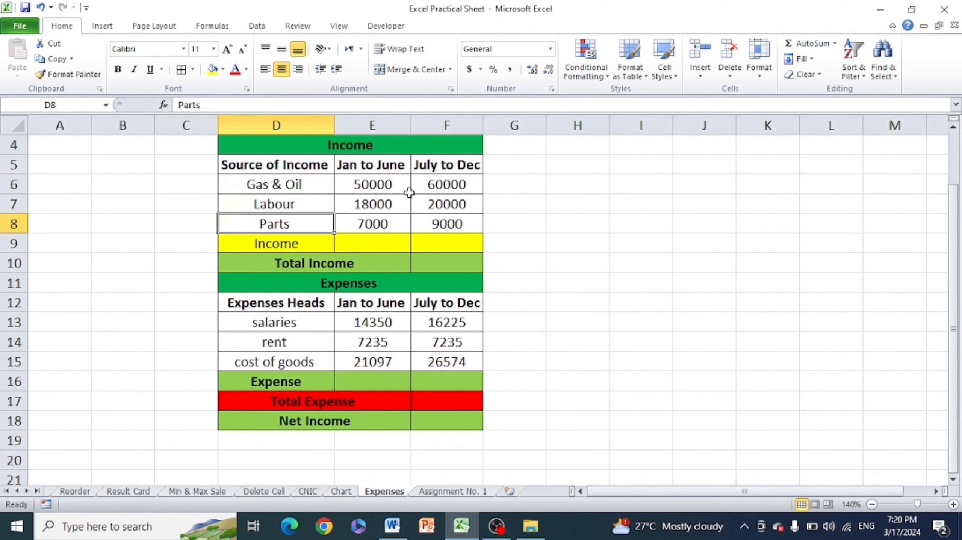
left_click(363, 166)
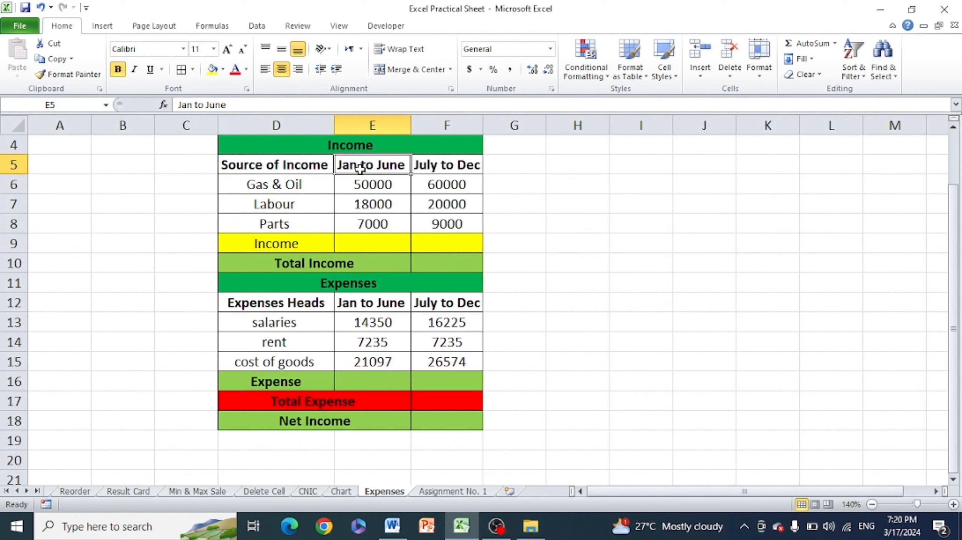
left_click(509, 203)
left_click(361, 166)
left_click(435, 223)
left_click_drag(376, 185, 378, 223)
left_click(580, 199)
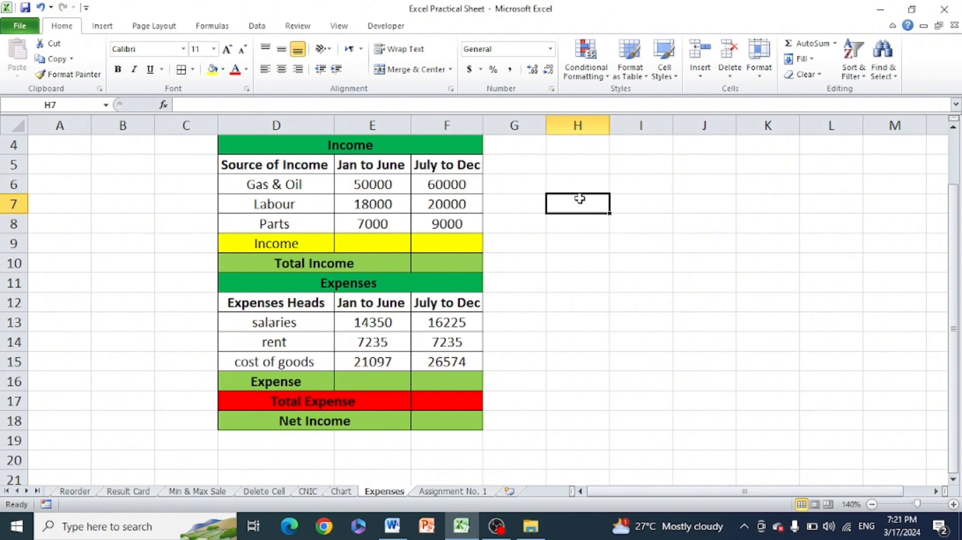
left_click(473, 163)
left_click_drag(462, 184, 453, 226)
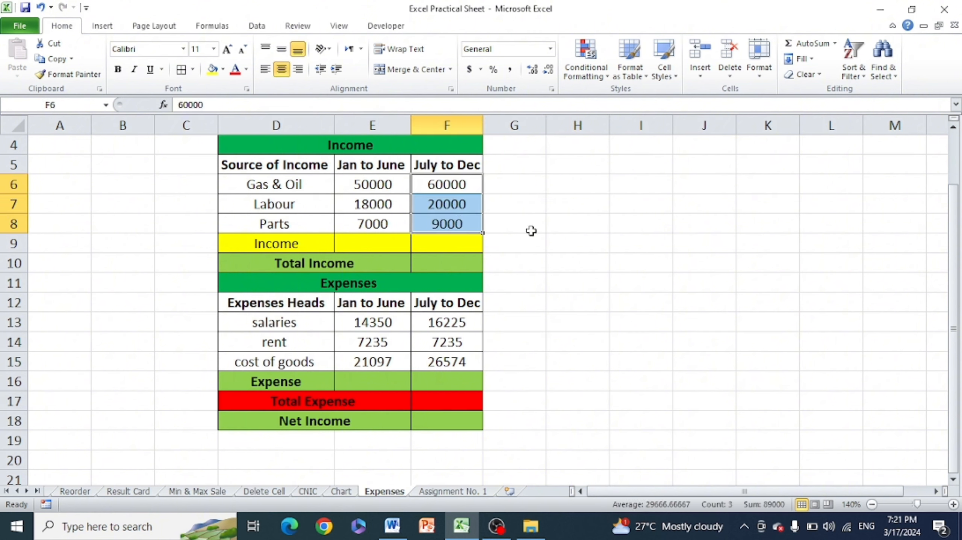
left_click(550, 239)
left_click_drag(384, 185, 387, 228)
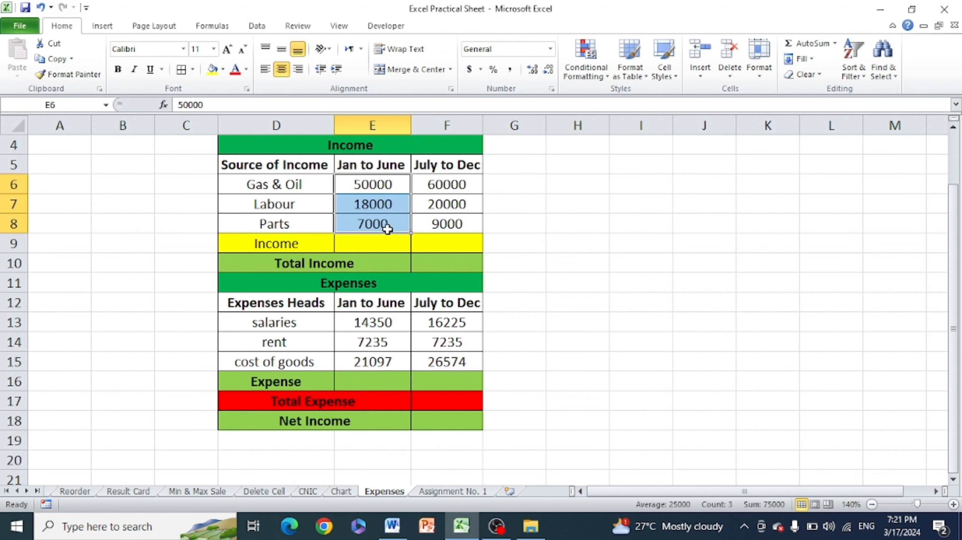
Calculate the Jan to June income in cell E9 with a SUM formula over E6:E8.
left_click(378, 241)
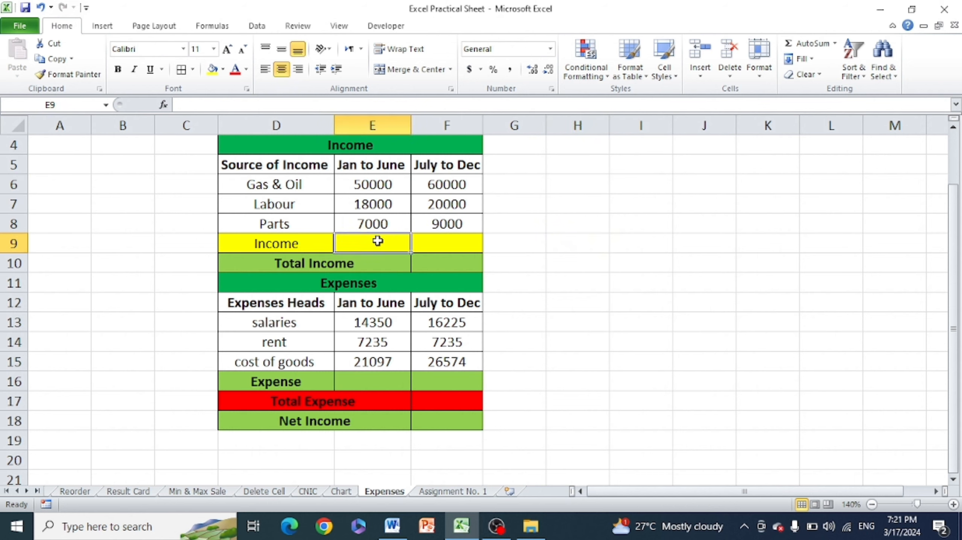
double_click(266, 185)
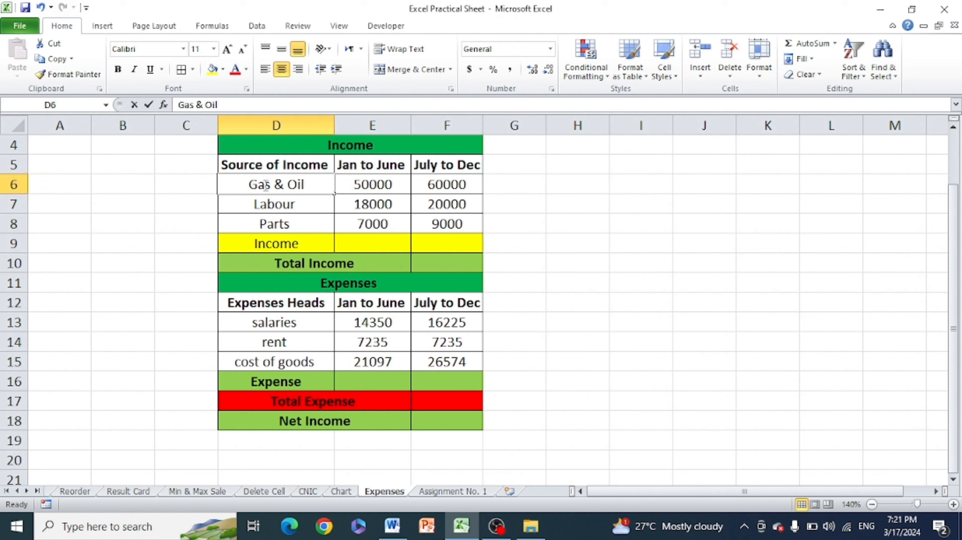
left_click_drag(266, 185, 307, 186)
left_click(380, 243)
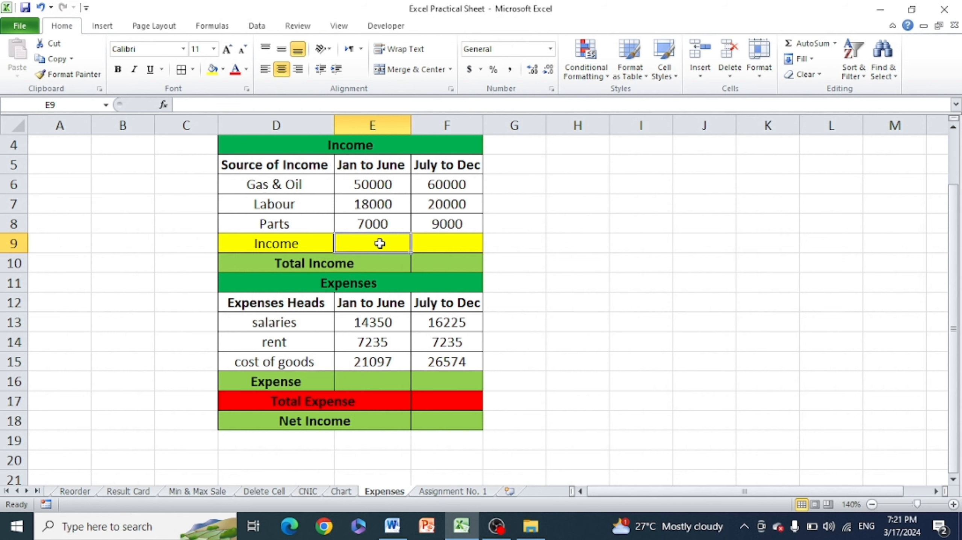
type("=suum")
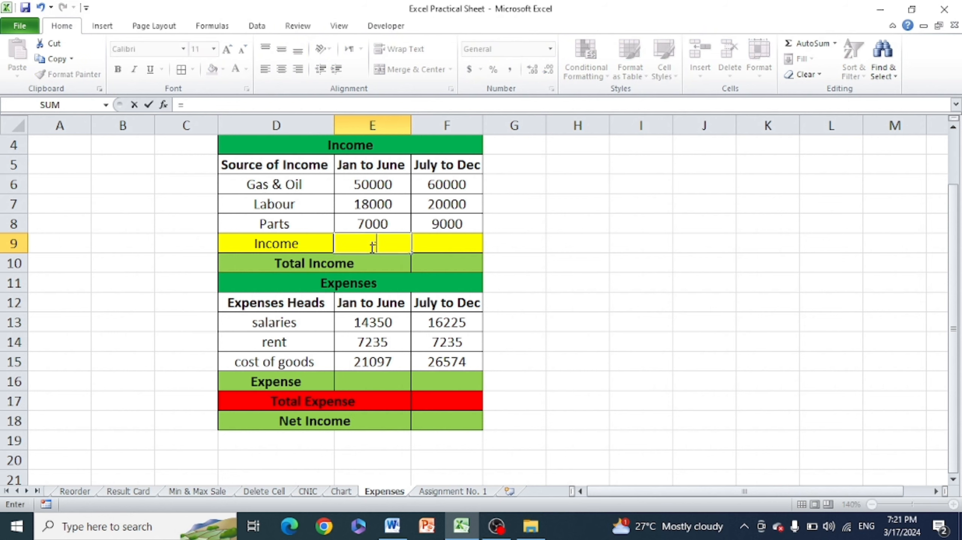
key("BackSpace")
key("BackSpace")
type("m(")
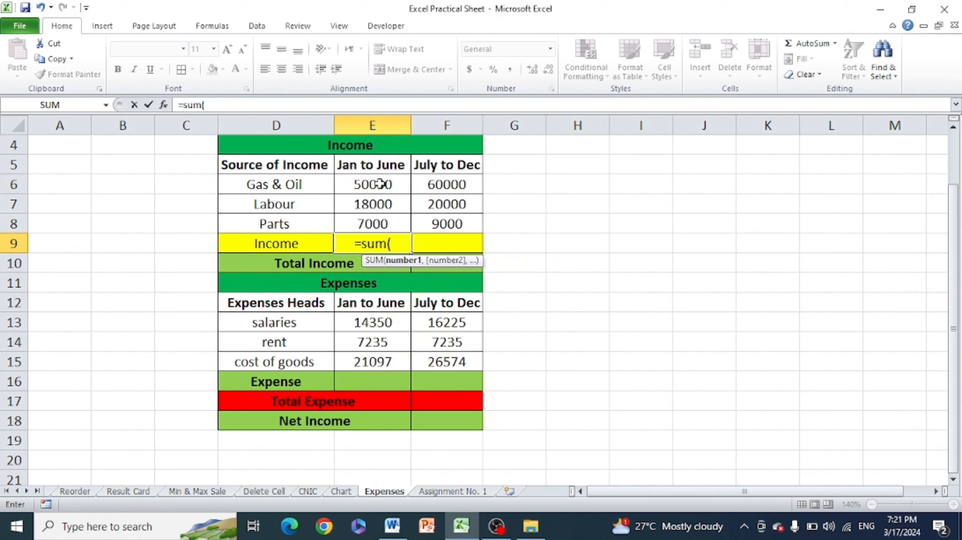
left_click_drag(380, 184, 375, 223)
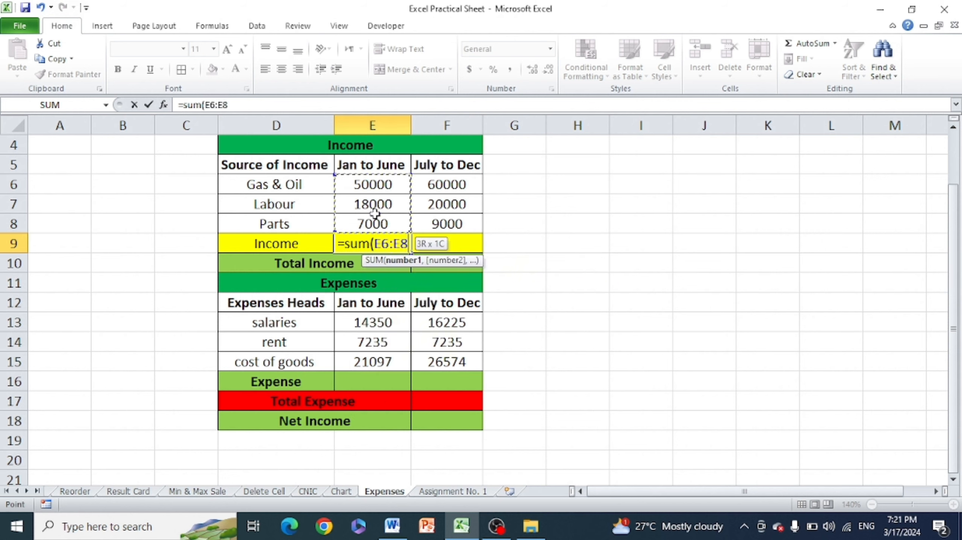
key("Return")
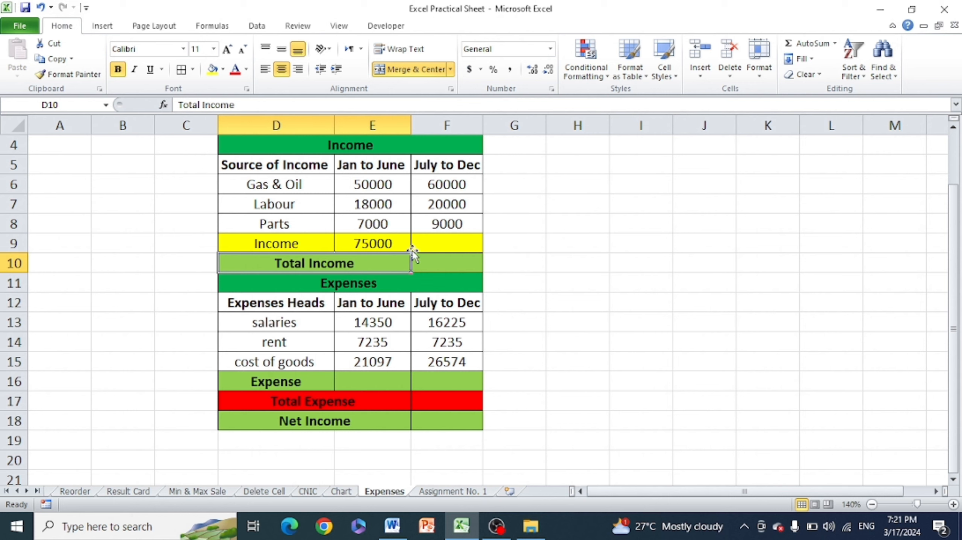
left_click(628, 222)
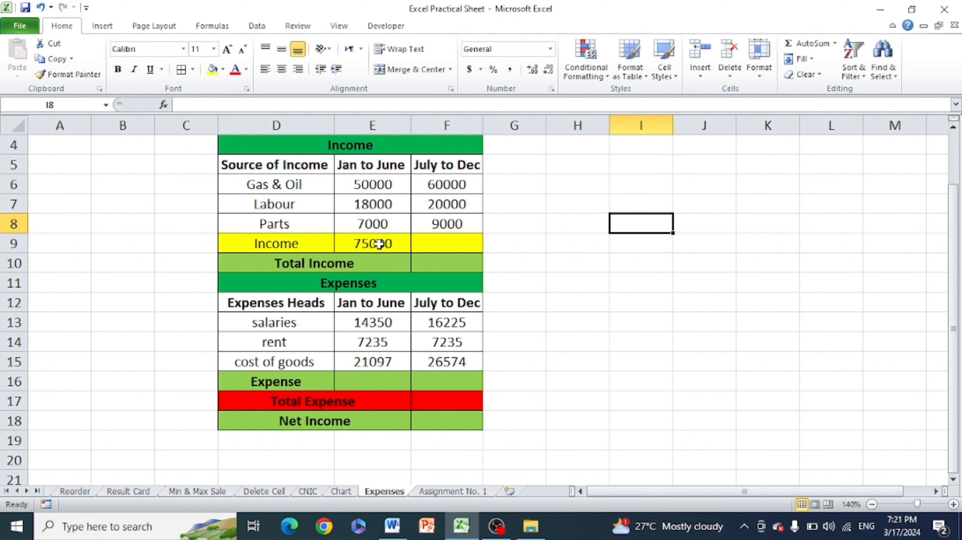
Calculate the July to Dec income in cell F9 with a SUM formula over F6:F8.
left_click(432, 238)
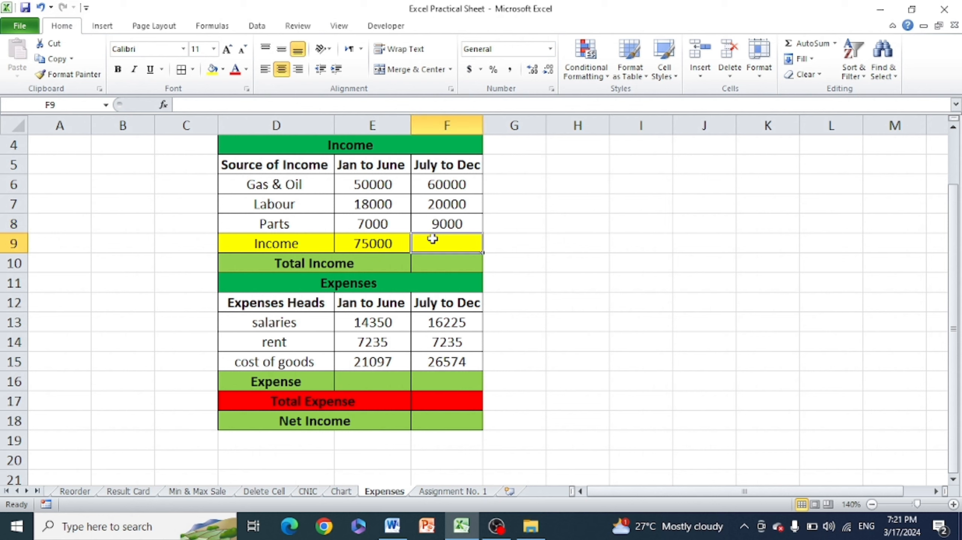
type("=sum(")
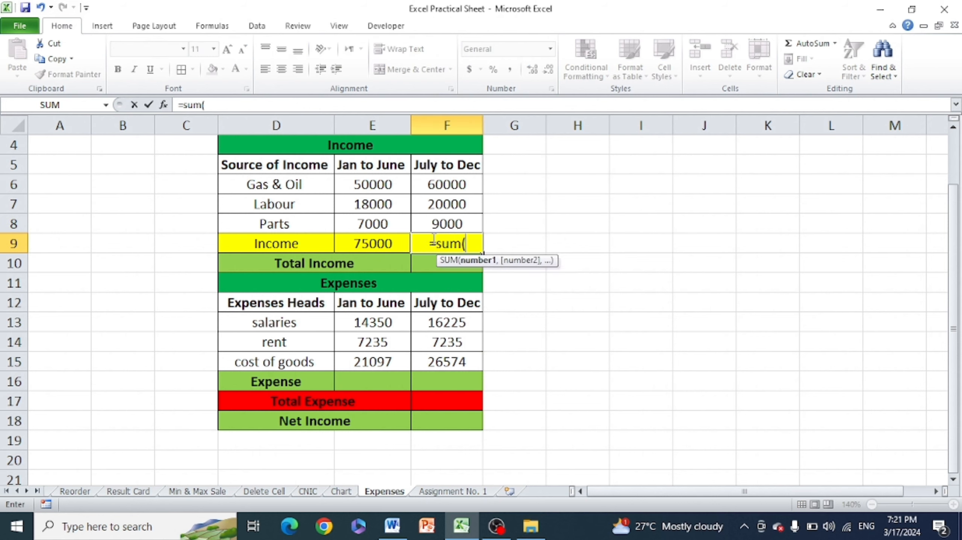
left_click_drag(445, 184, 444, 227)
key("Return")
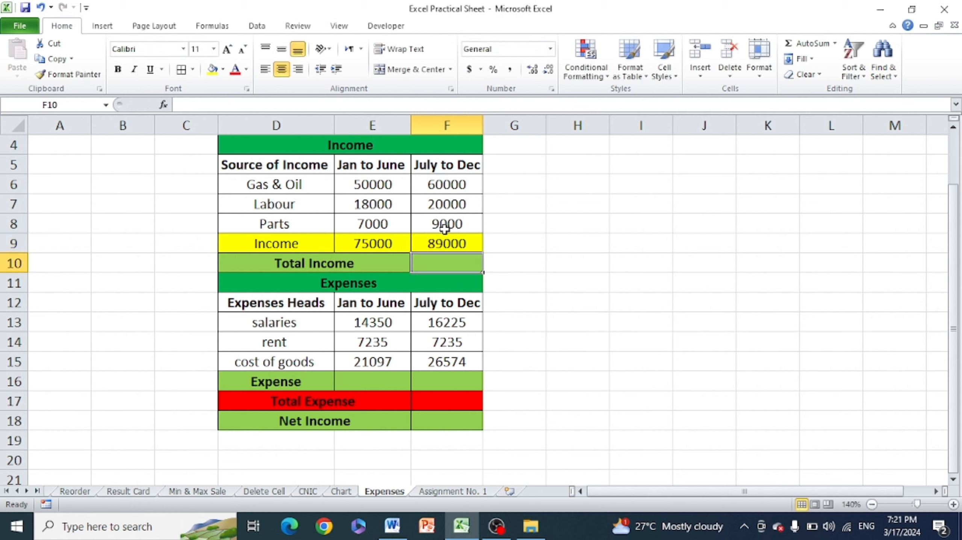
left_click(510, 239)
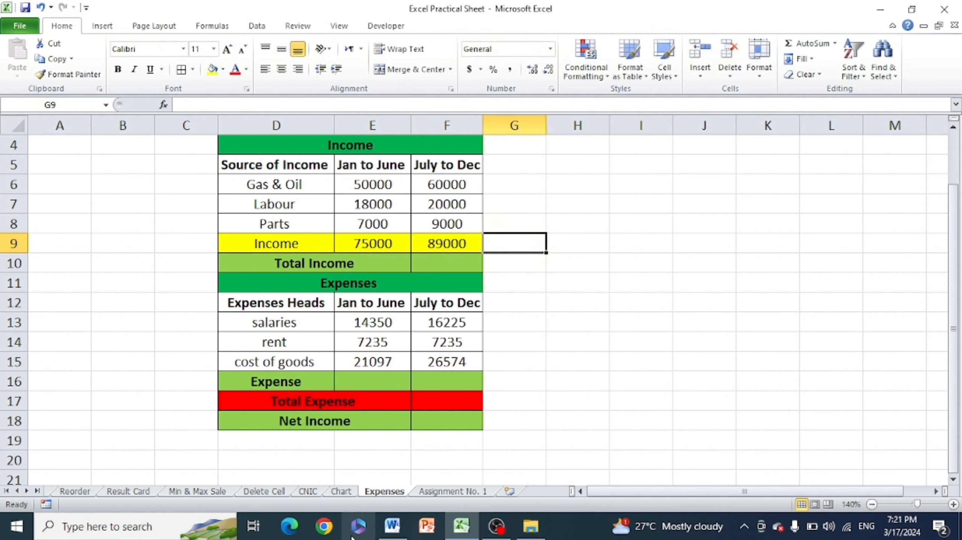
Check the Expenses part of the third instruction in the Word assignment, and return to the Excel sheet.
left_click(392, 527)
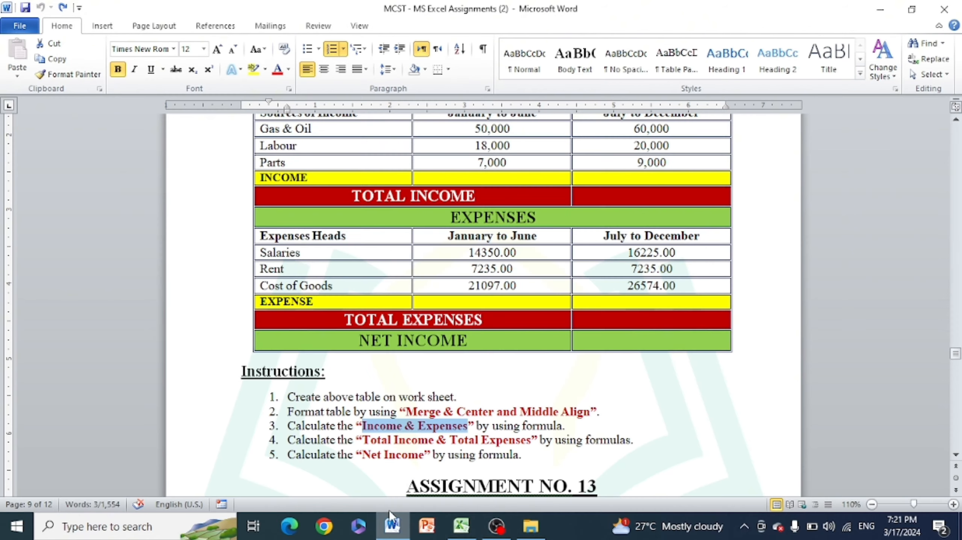
left_click(342, 452)
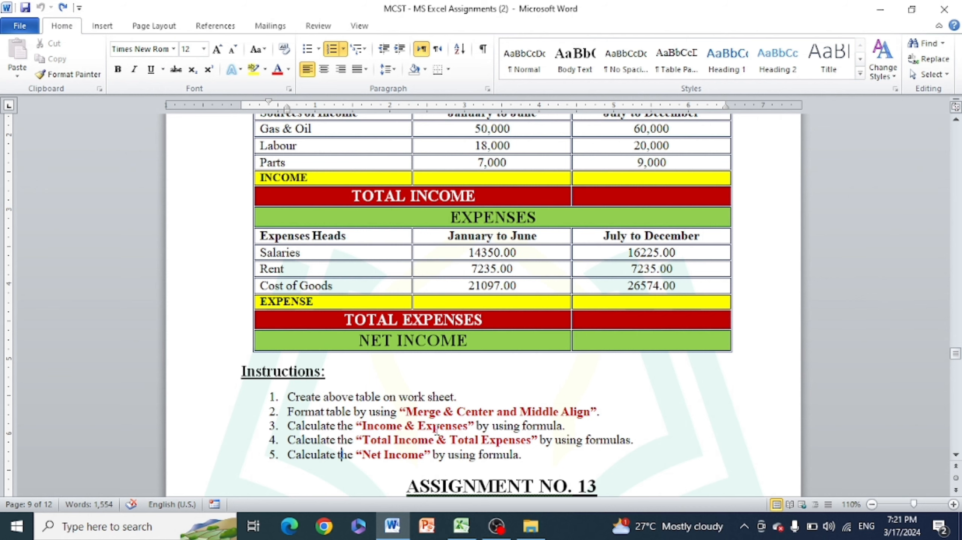
left_click_drag(412, 427, 468, 427)
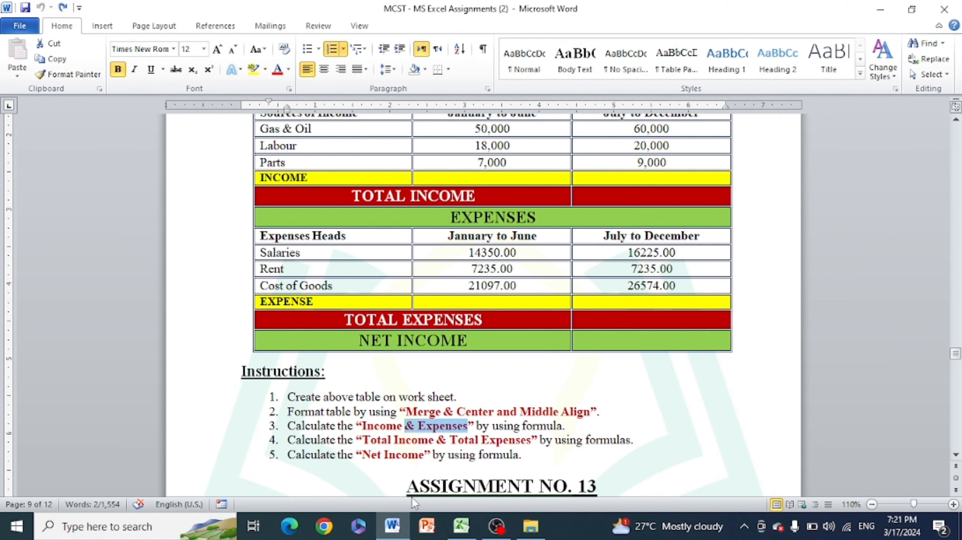
left_click(461, 526)
left_click(518, 362)
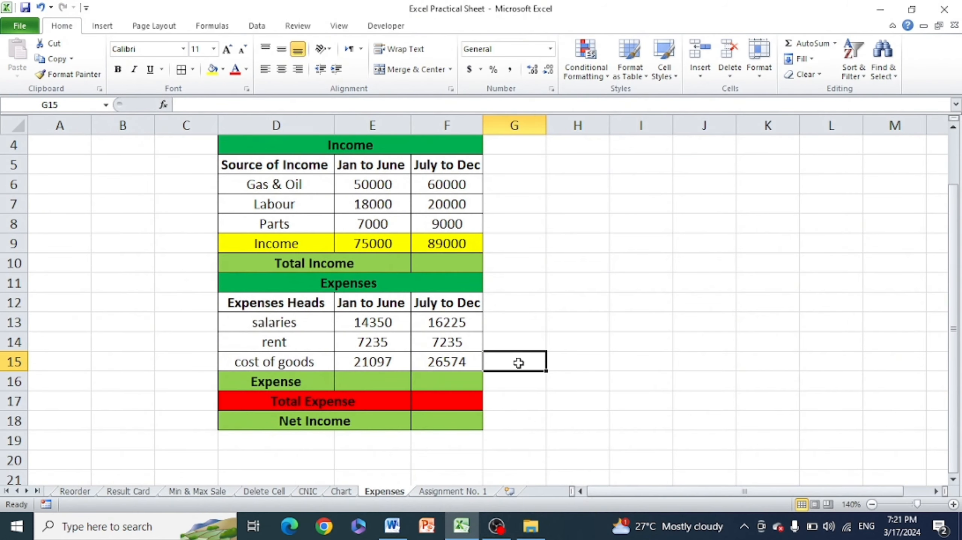
Examine the salaries, rent and cost of goods heads and their Jan to June amounts in the Expenses table.
left_click(381, 373)
left_click(559, 330)
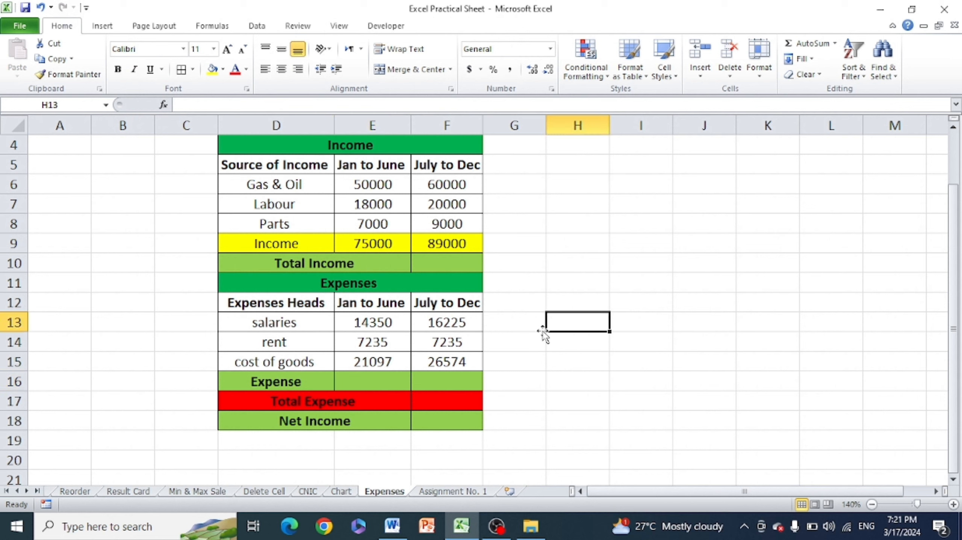
left_click(259, 319)
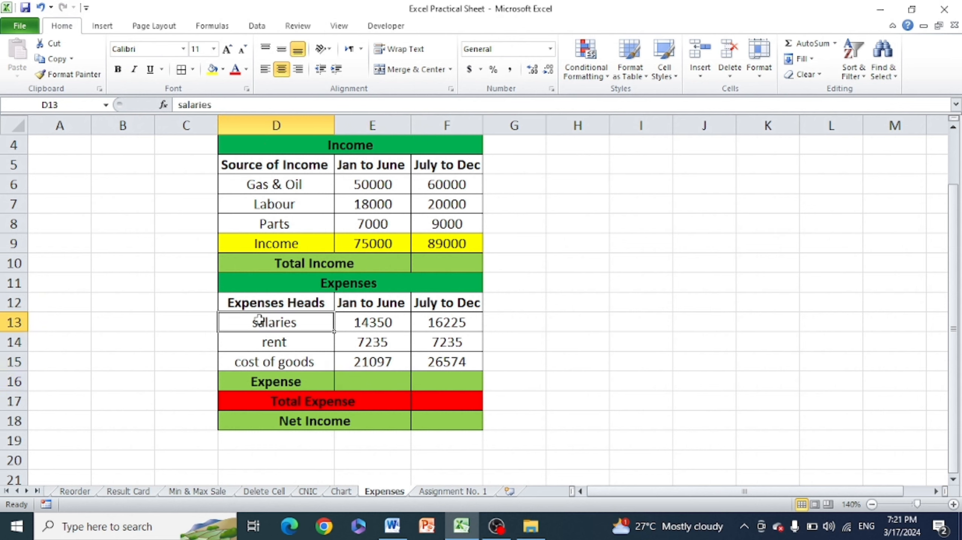
left_click(367, 323)
left_click(297, 346)
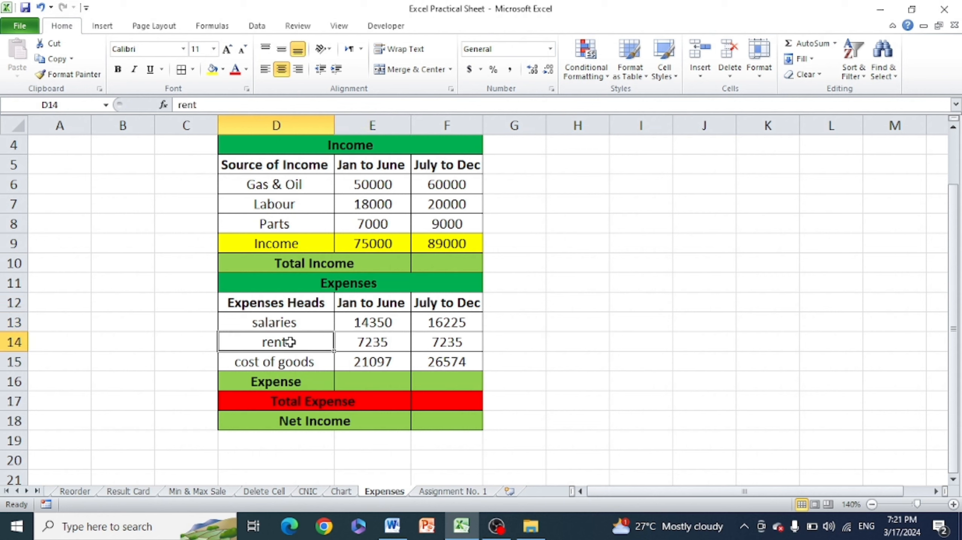
left_click(386, 342)
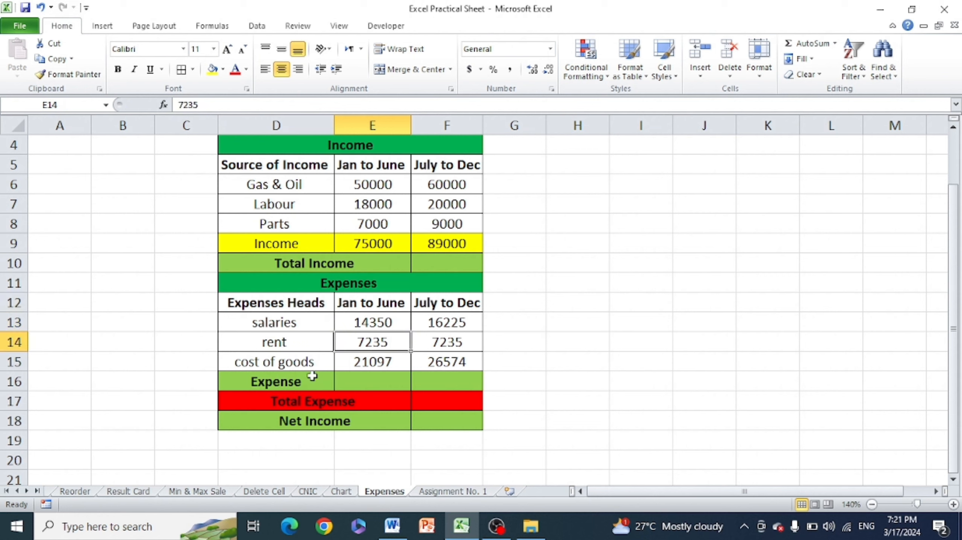
left_click(266, 363)
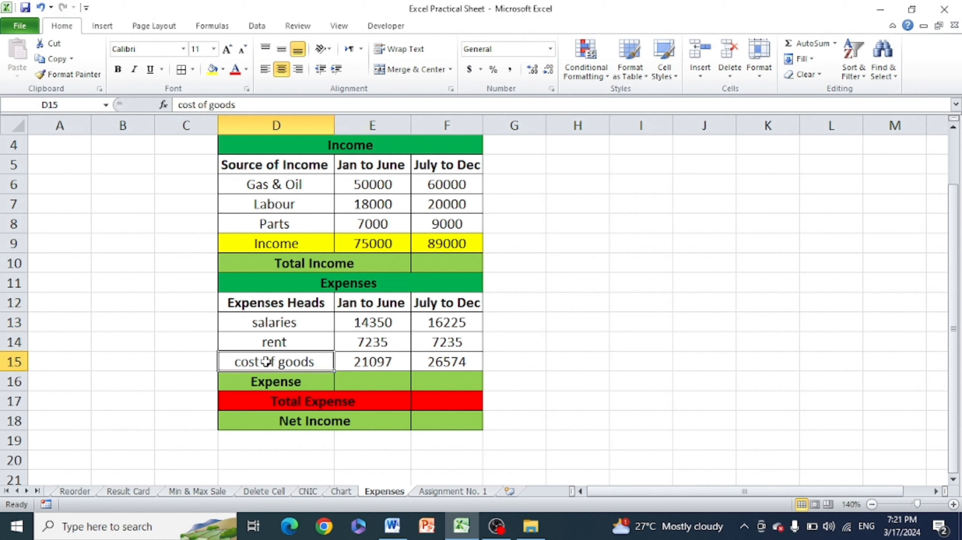
left_click(380, 358)
Calculate the Jan to June expense in cell E16 with a SUM formula over E13:E15.
left_click(377, 380)
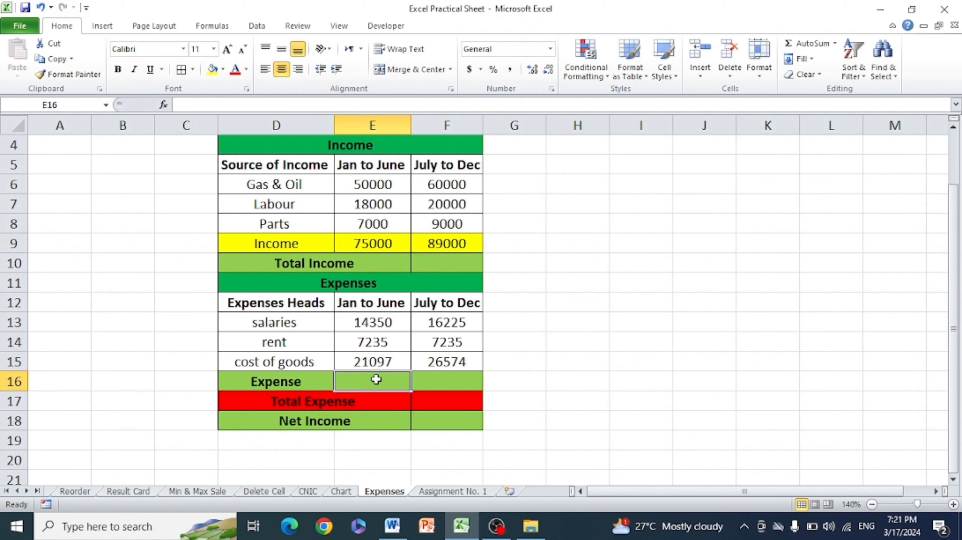
type("=sum")
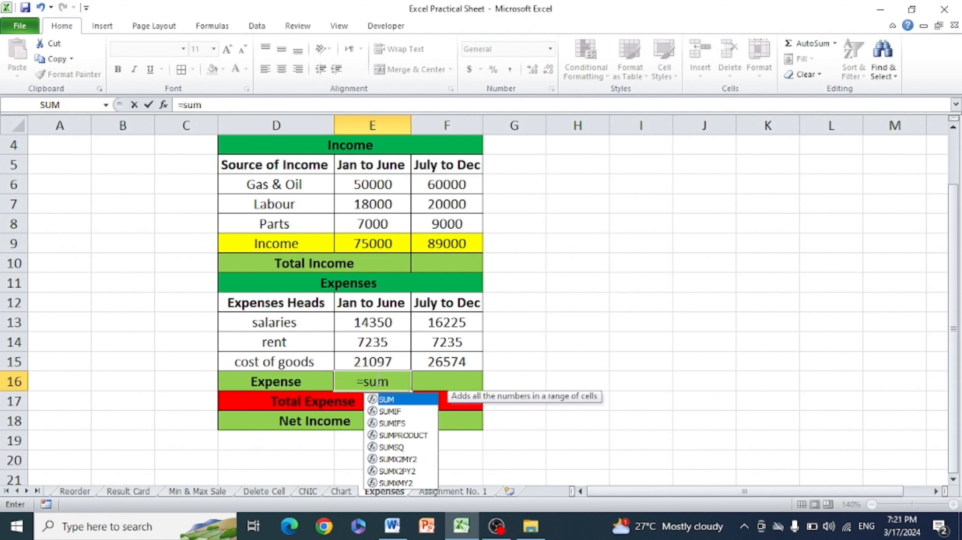
type("(")
left_click_drag(370, 322, 371, 359)
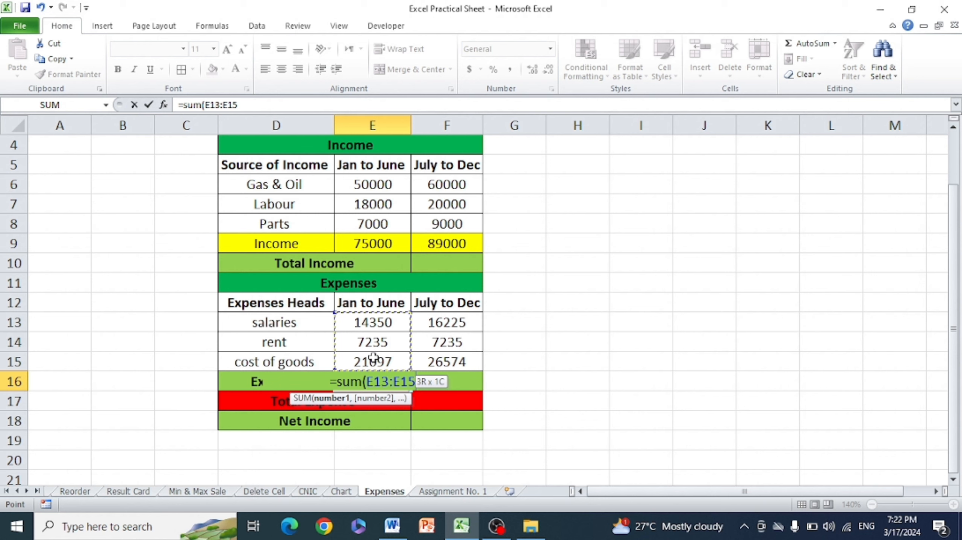
key("Return")
Calculate the July to Dec expense in cell F16 with a SUM formula over F13:F15.
left_click(426, 381)
type("=sum(")
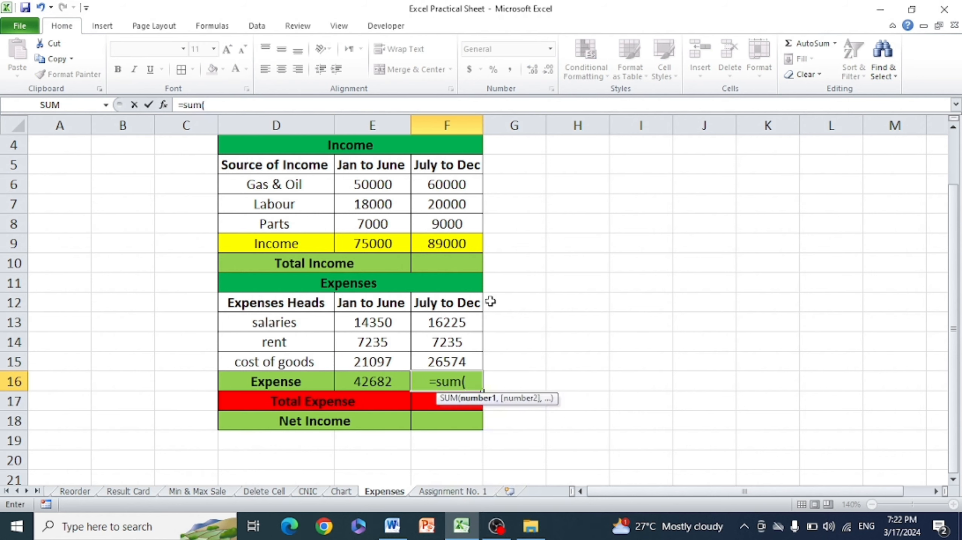
left_click_drag(462, 318, 463, 365)
key("Return")
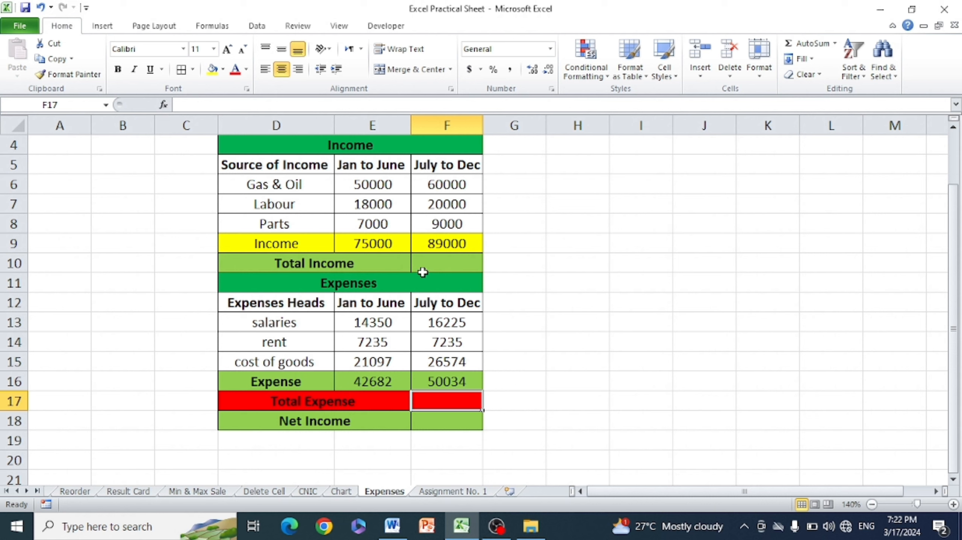
Review the half-year results in the Income row E9:F9 and the Expense row E16:F16.
left_click_drag(367, 246, 445, 240)
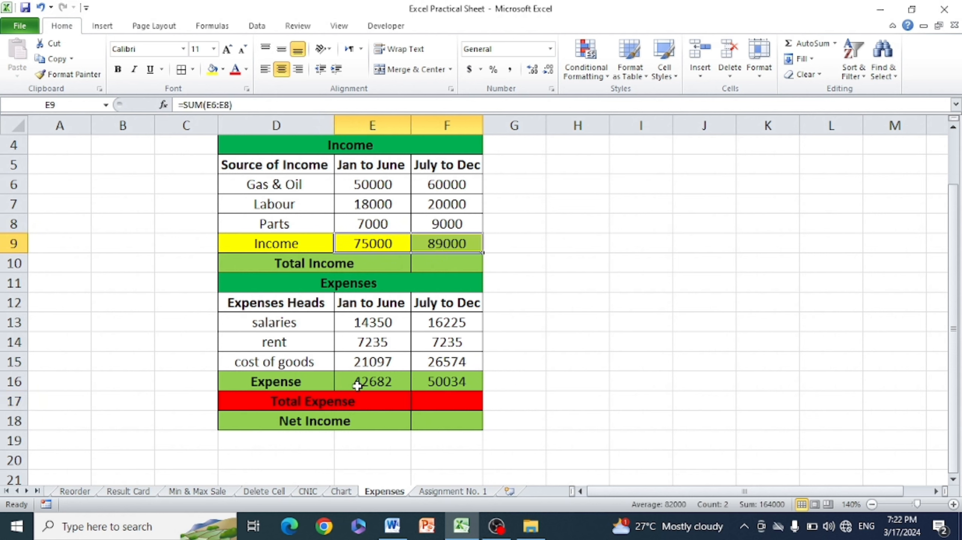
left_click_drag(357, 386, 446, 382)
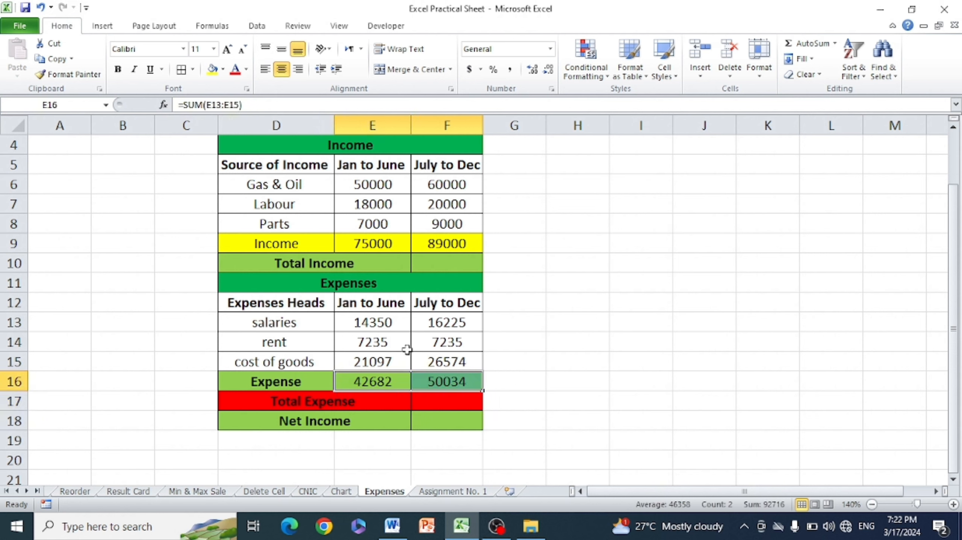
left_click(360, 306)
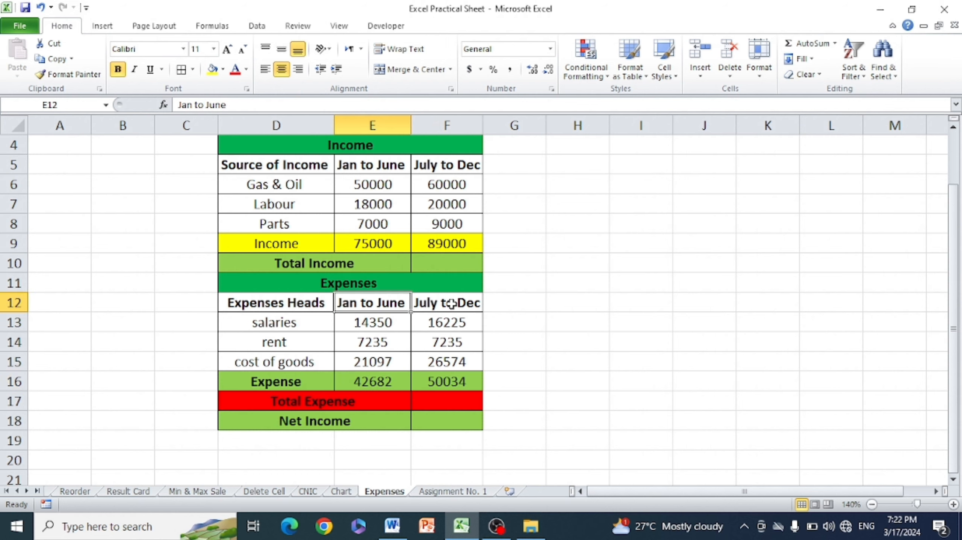
left_click(596, 390)
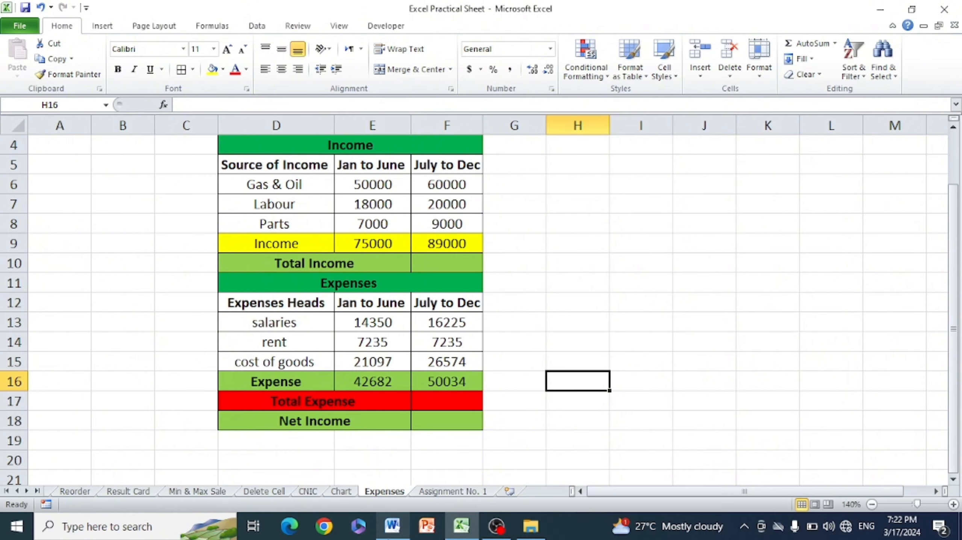
Check the fourth instruction, on Total Income and Total Expenses, in the Word assignment, and return to the Excel sheet.
left_click(392, 527)
left_click(303, 440)
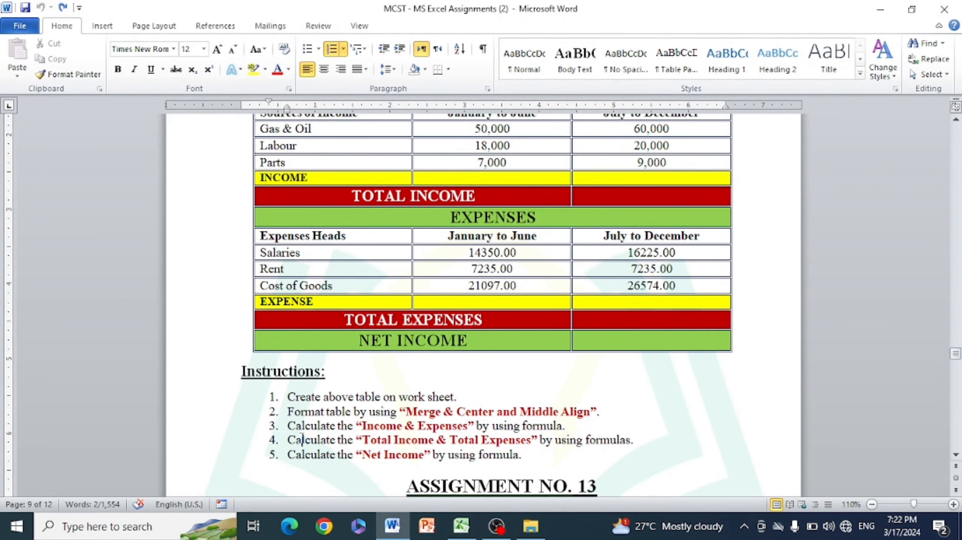
left_click(461, 527)
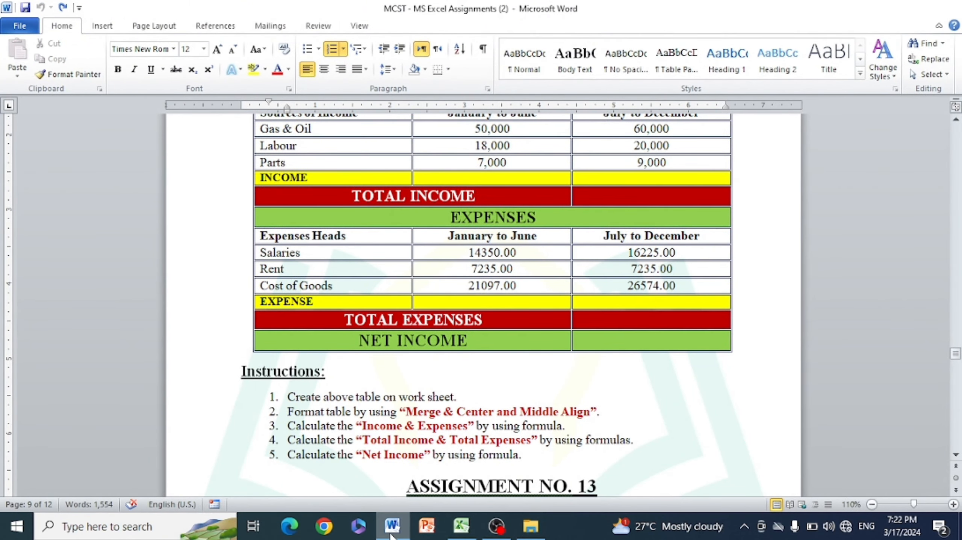
Examine the Jan to June and July to Dec column headings of the Income and Expenses tables.
left_click(357, 161)
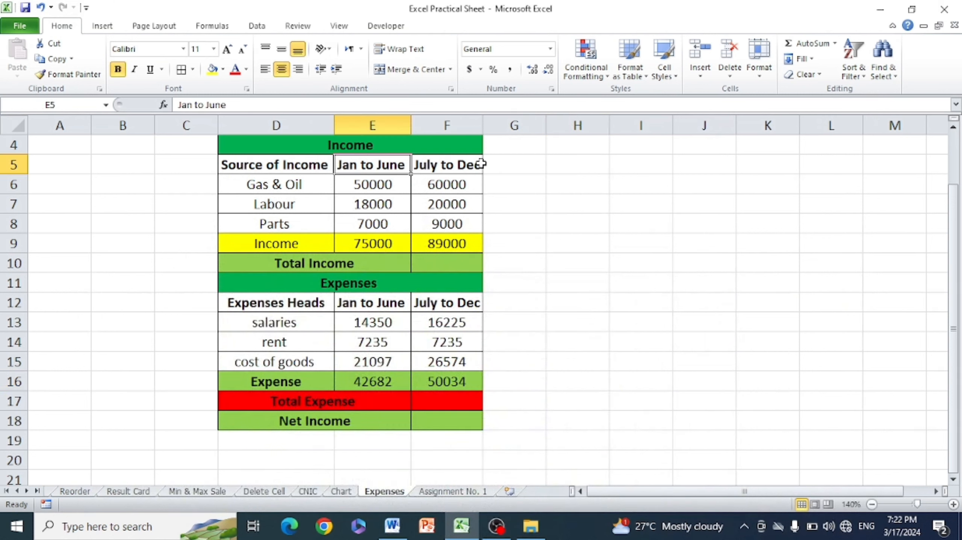
left_click(445, 166)
left_click(566, 169)
left_click(366, 164)
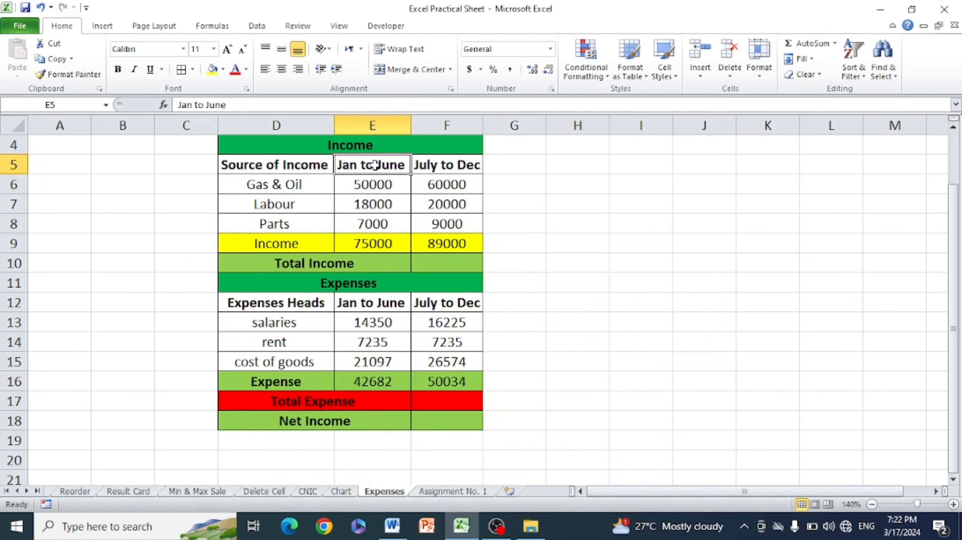
left_click(447, 166)
left_click(361, 305)
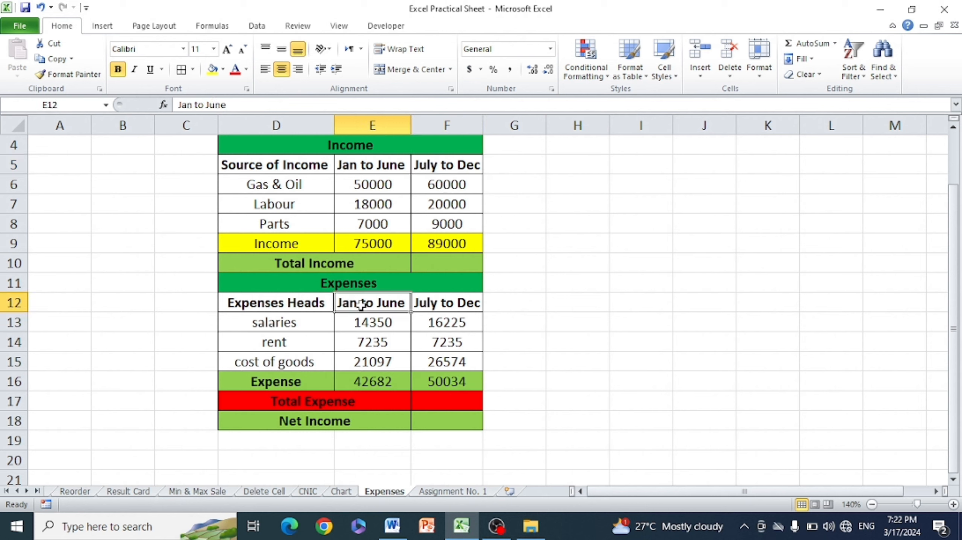
left_click(436, 301)
left_click(442, 265)
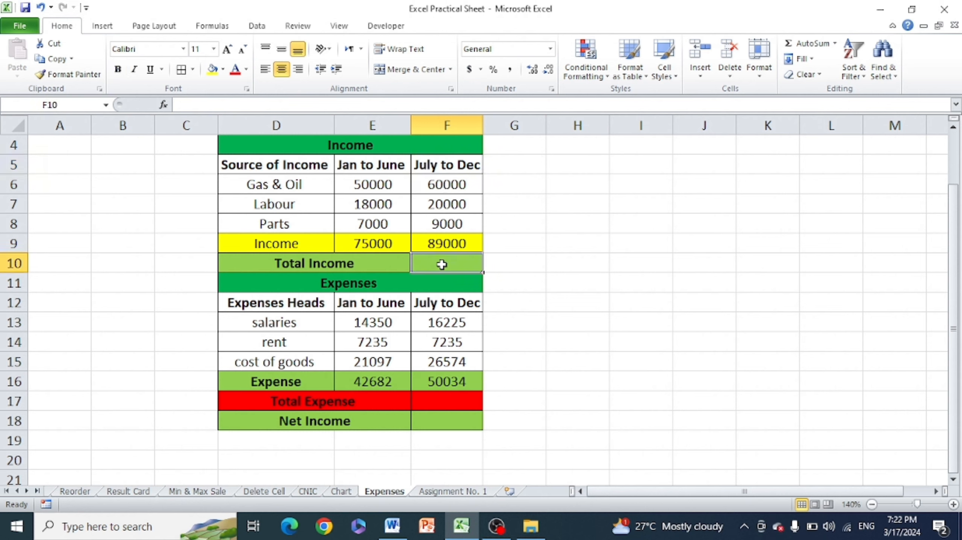
type("=dsu")
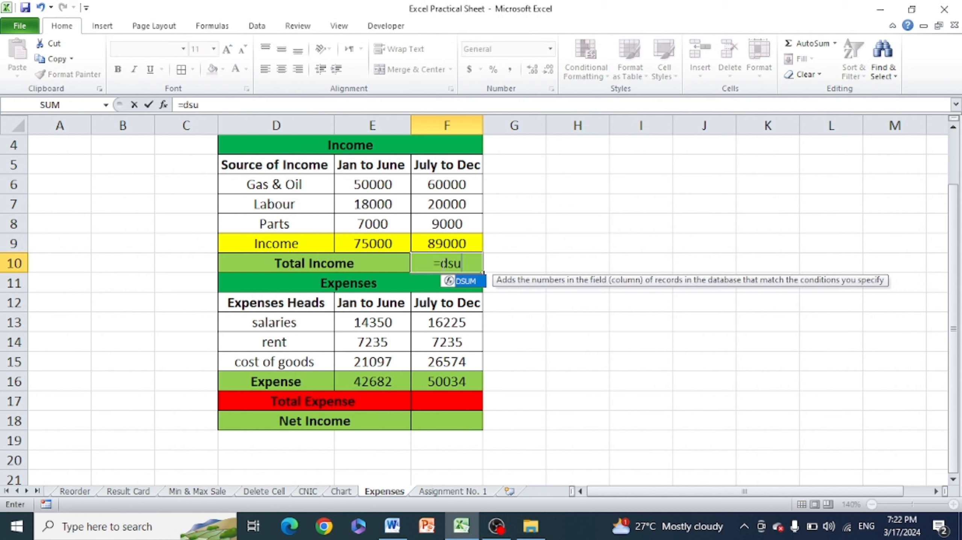
key("BackSpace")
key("BackSpace")
key("BackSpace")
type("sum")
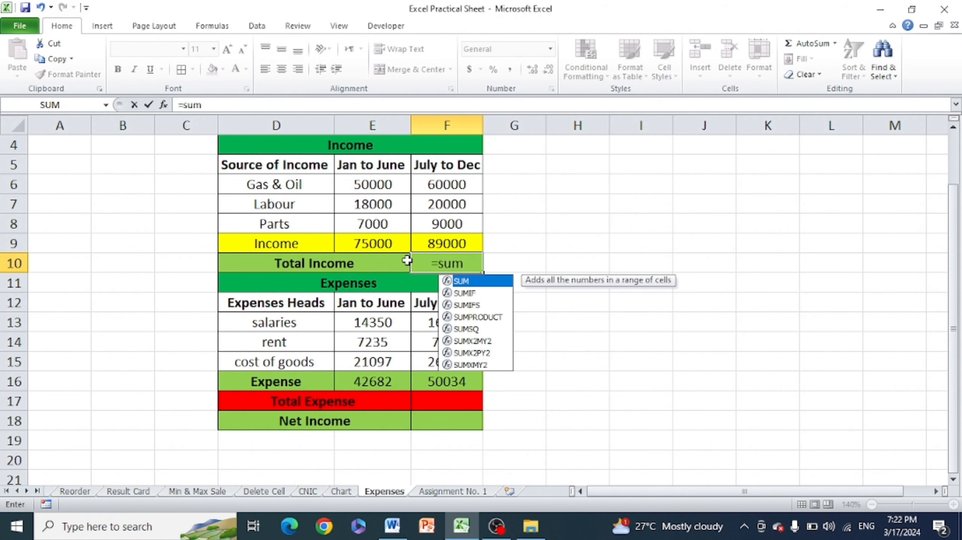
left_click_drag(363, 247, 441, 237)
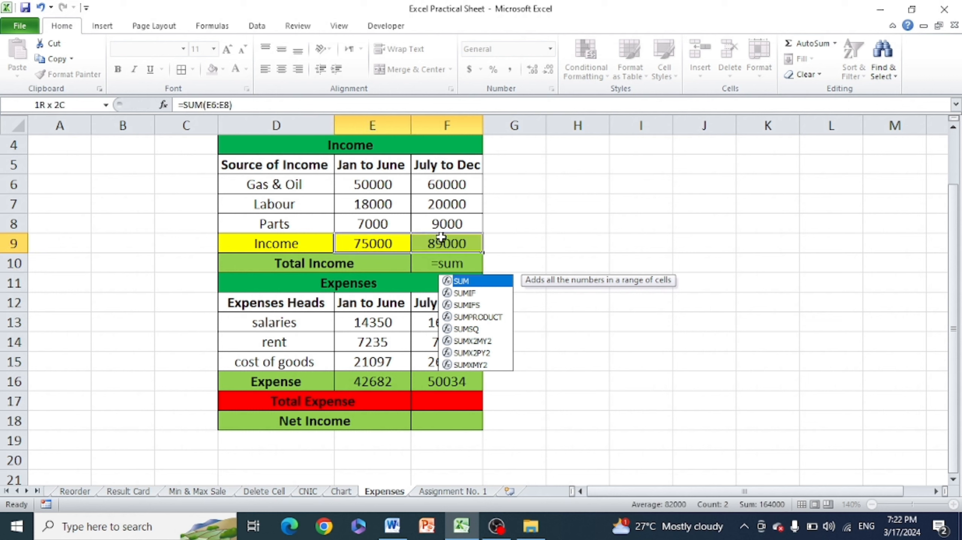
left_click(476, 263)
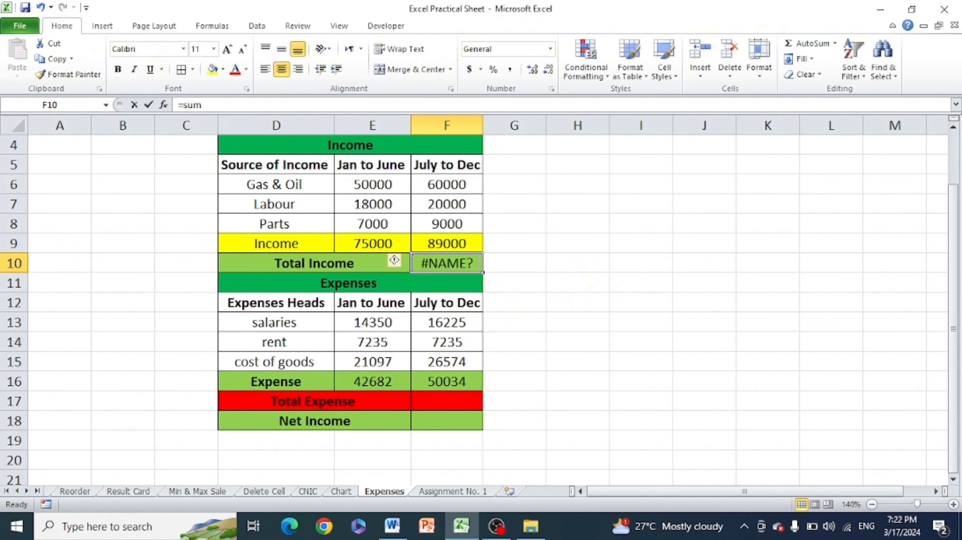
key("Delete")
Calculate the Total Income in cell F10 with a SUM formula over E9:F9.
type("=sum(")
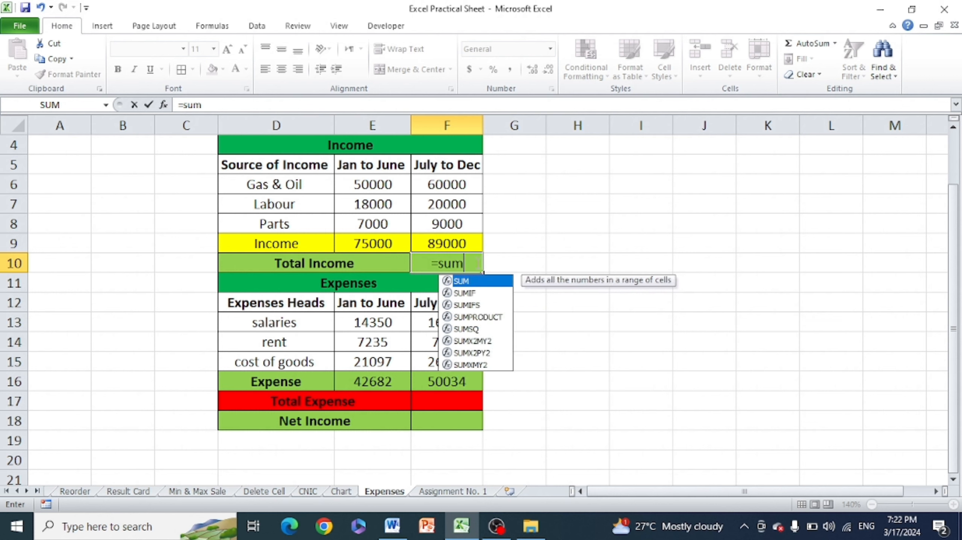
left_click_drag(373, 244, 437, 244)
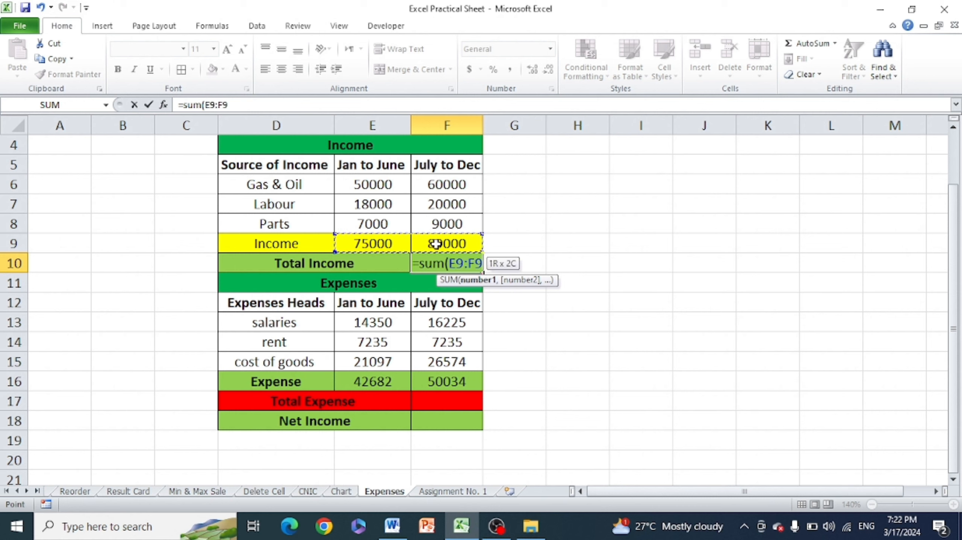
key("Return")
left_click(571, 263)
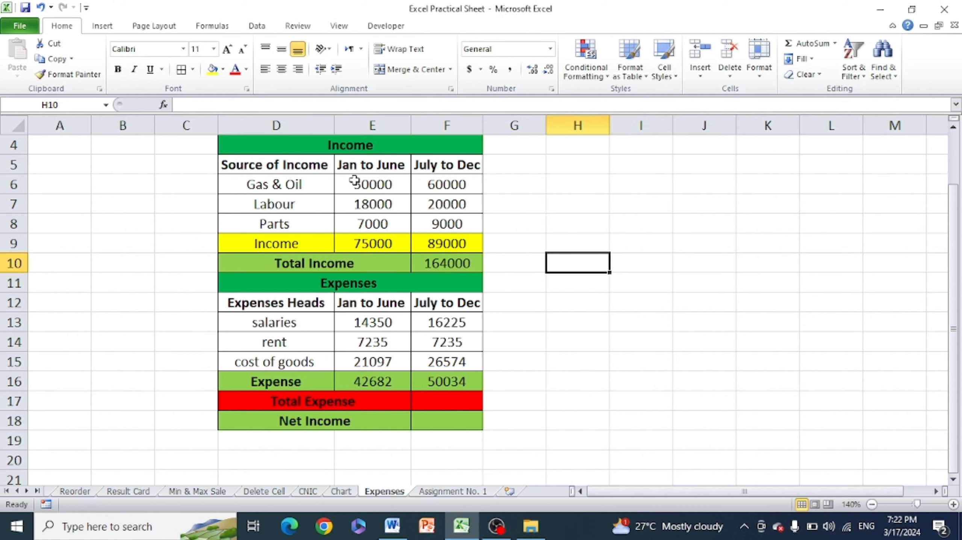
left_click(447, 267)
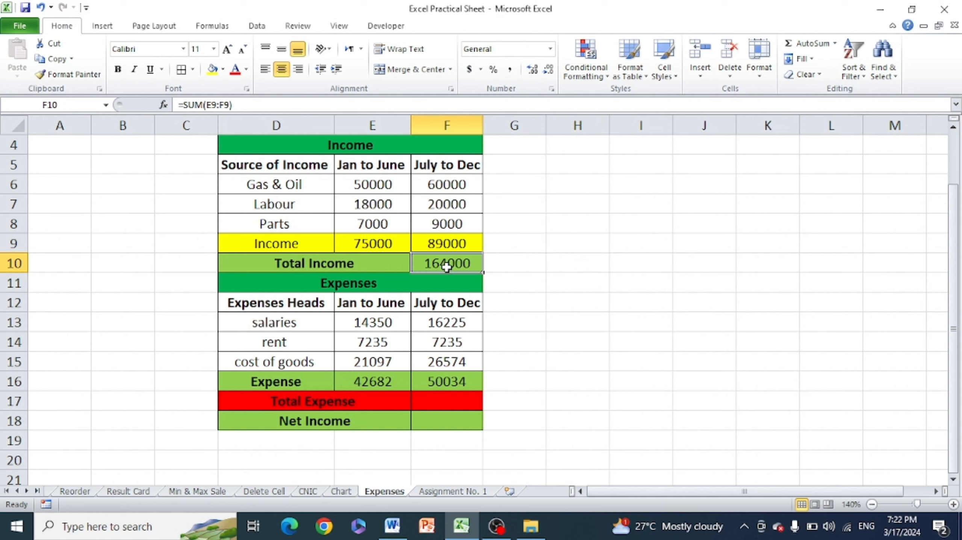
Calculate the Total Expense in cell F17 with a SUM formula over E16:F16.
left_click(425, 400)
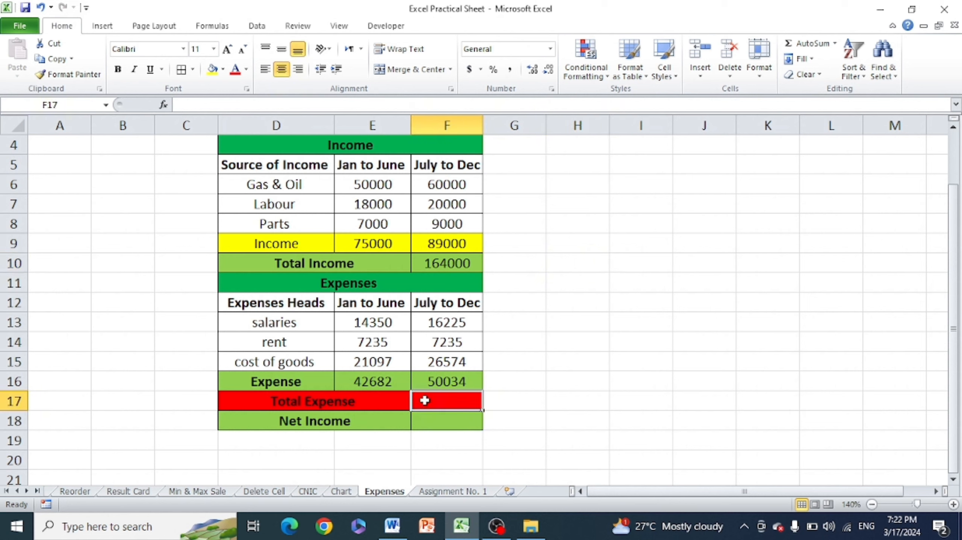
type("=sum(")
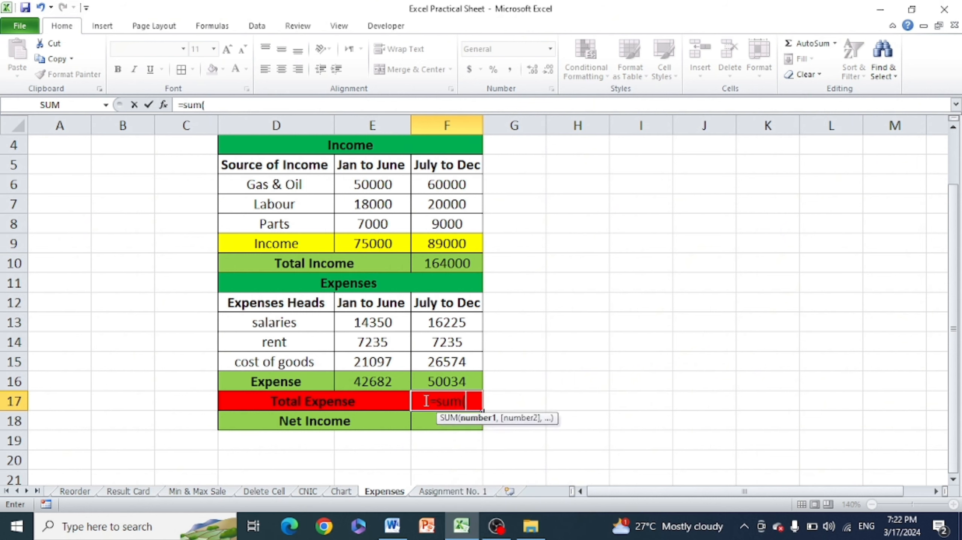
left_click_drag(370, 379, 440, 380)
key("Return")
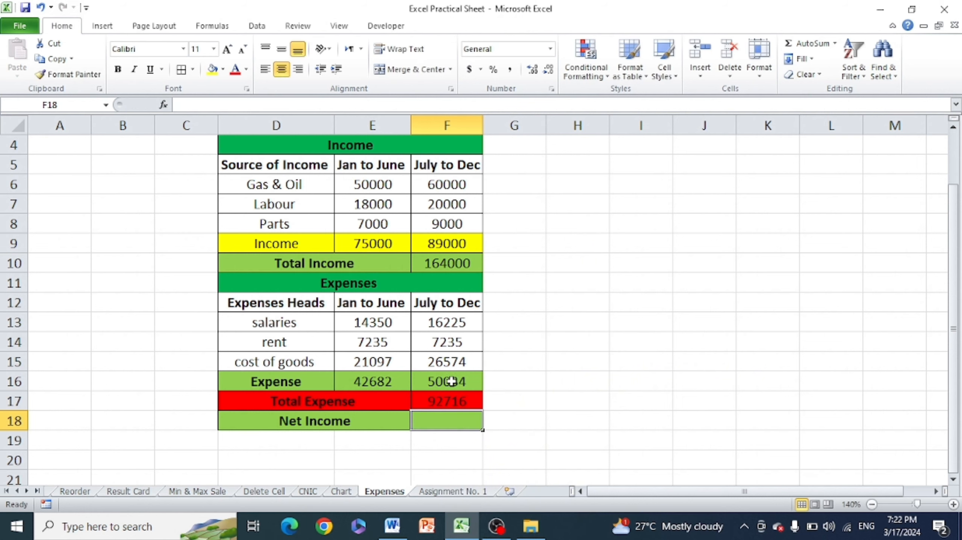
Review the Total Income and Total Expense cells, and switch to the Word assignment to check the Net Income instruction.
left_click(629, 315)
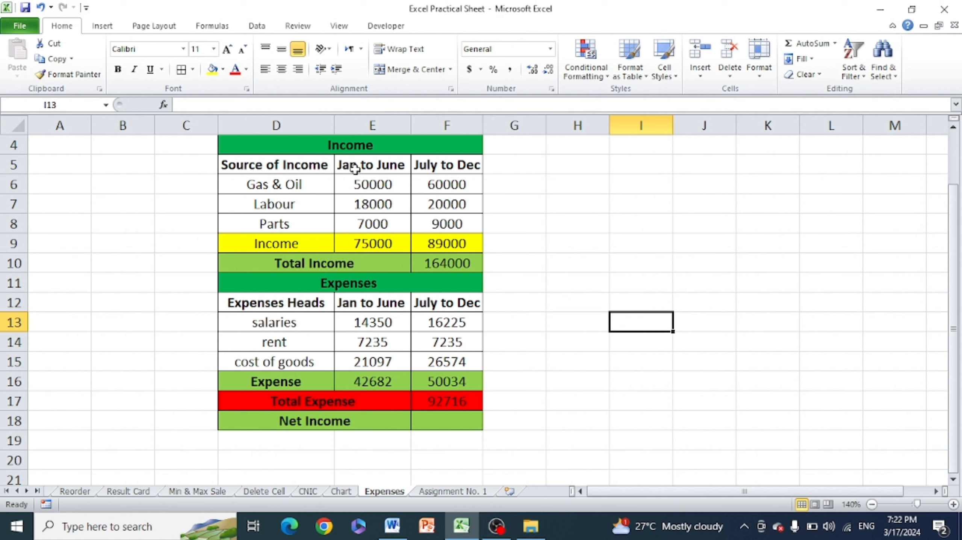
left_click(447, 268)
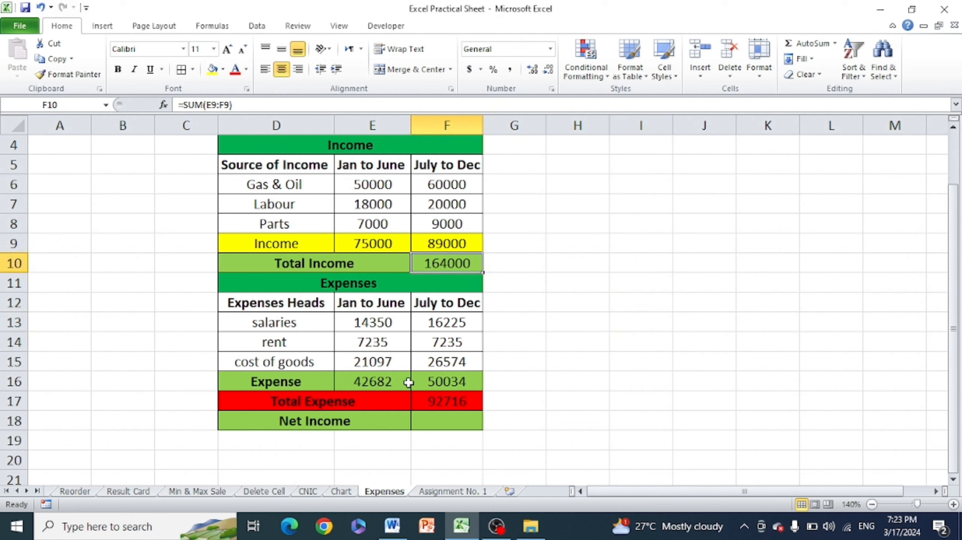
left_click(451, 404)
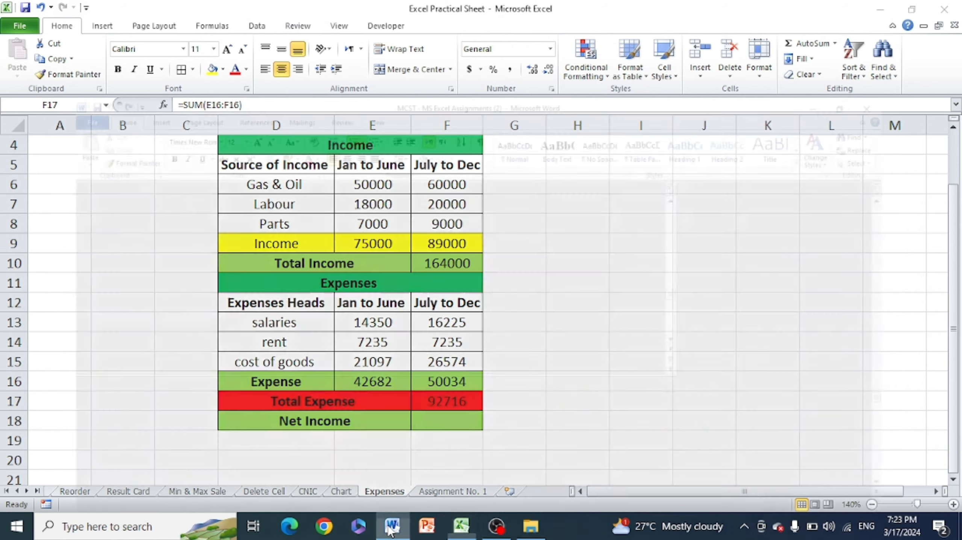
left_click(392, 526)
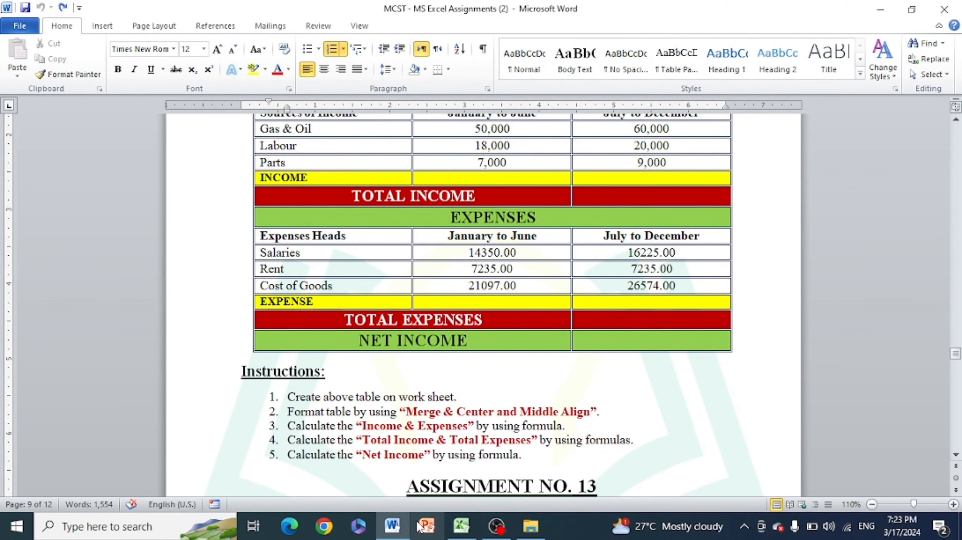
Switch back to the Excel Expenses sheet and review the Income and Expenses section headings.
left_click(392, 526)
left_click(534, 346)
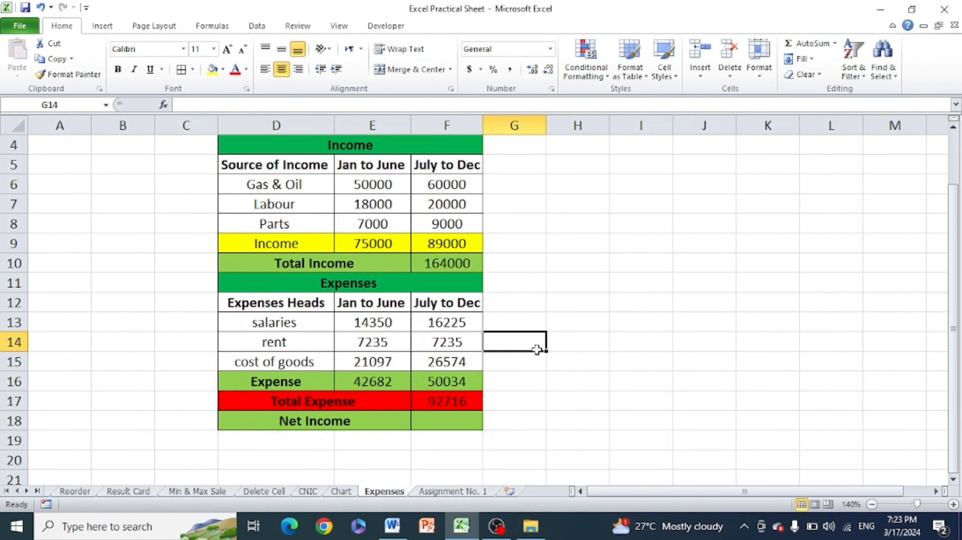
left_click(347, 150)
left_click(364, 281)
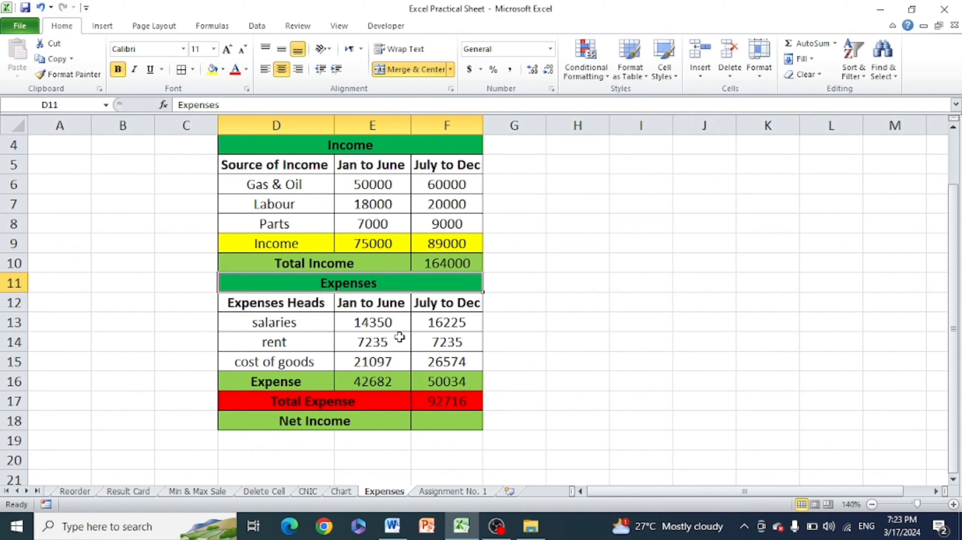
left_click(551, 402)
Calculate the Net Income in cell F18 by subtracting Total Expense from Total Income with the formula =F10-F17.
left_click(439, 421)
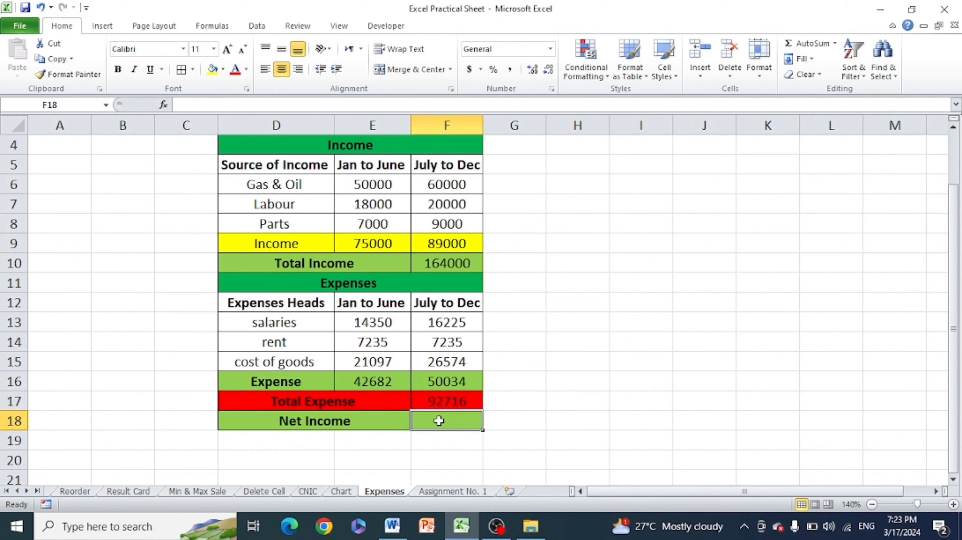
type("=")
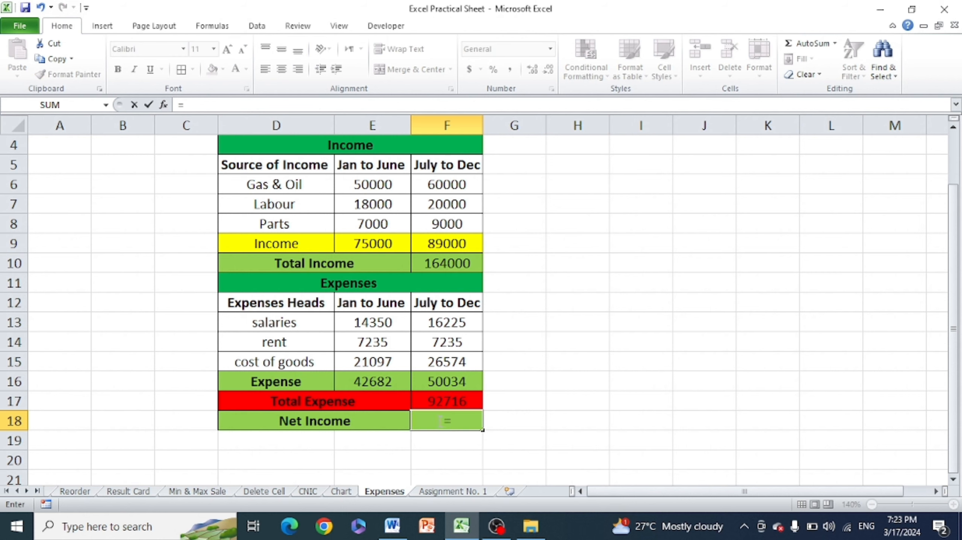
left_click(460, 267)
type("-")
left_click(448, 400)
key("Return")
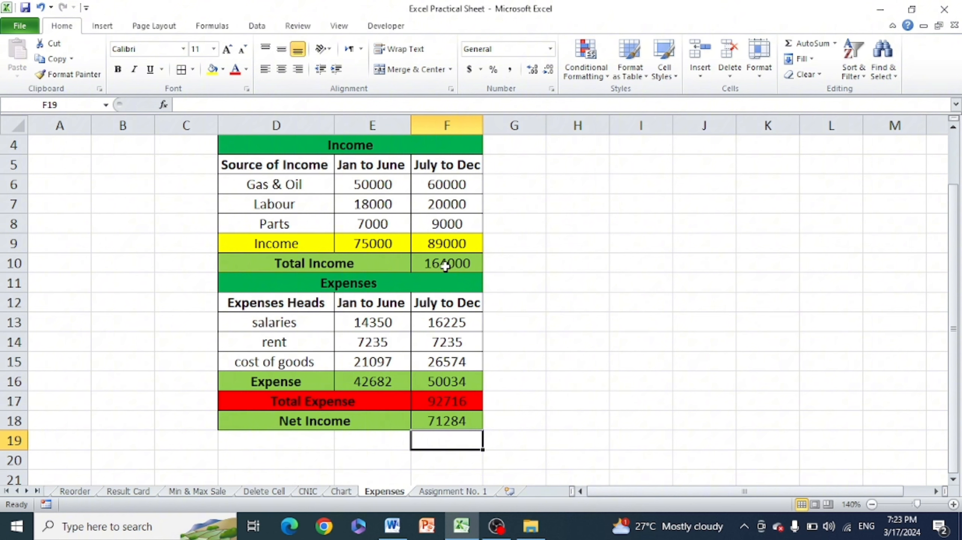
Check the formulas in the Total Income, Total Expense and Net Income cells, and switch to the Word assignment instructions.
left_click(470, 263)
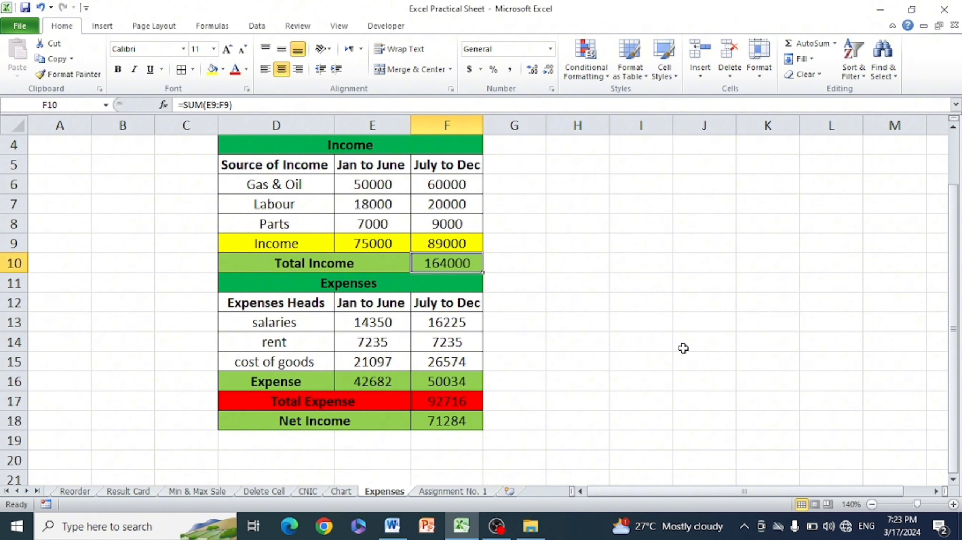
left_click(704, 348)
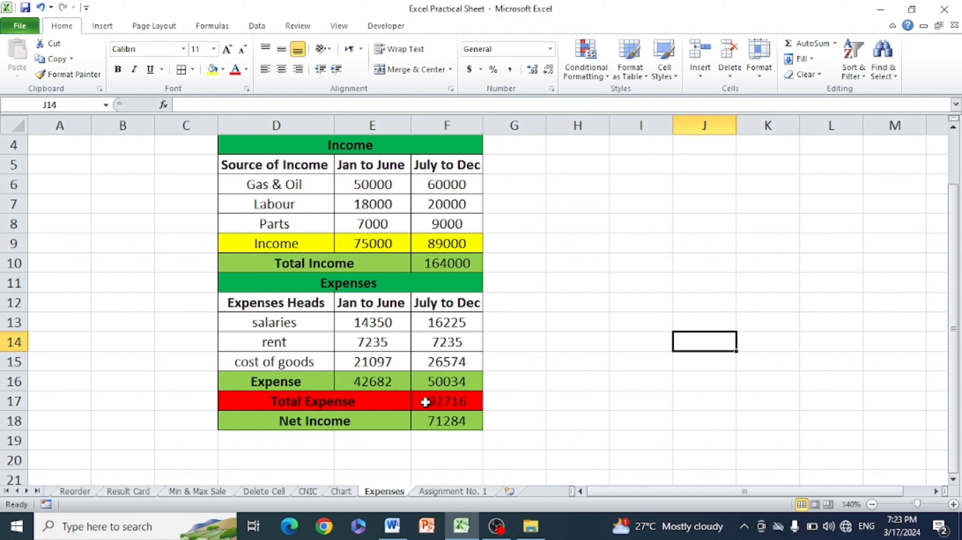
left_click(439, 403)
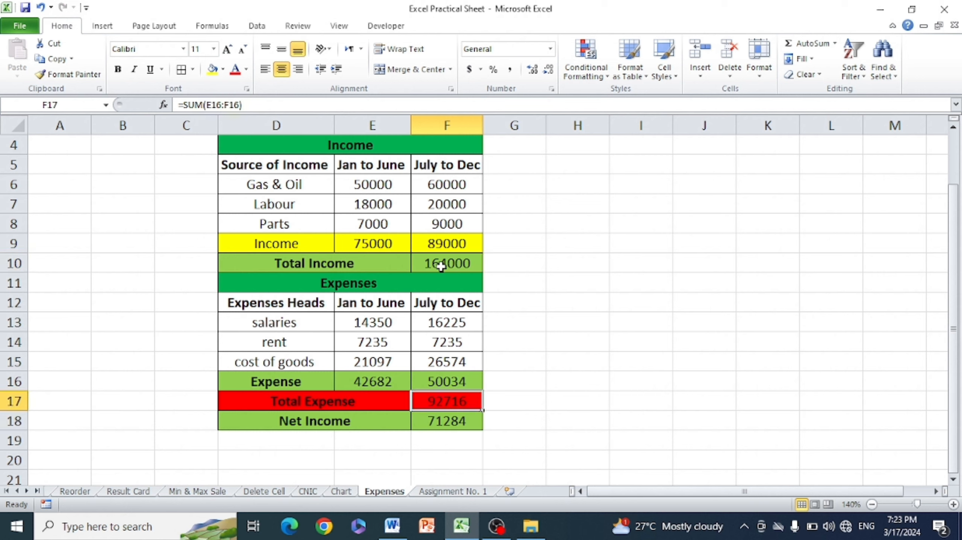
left_click(466, 261)
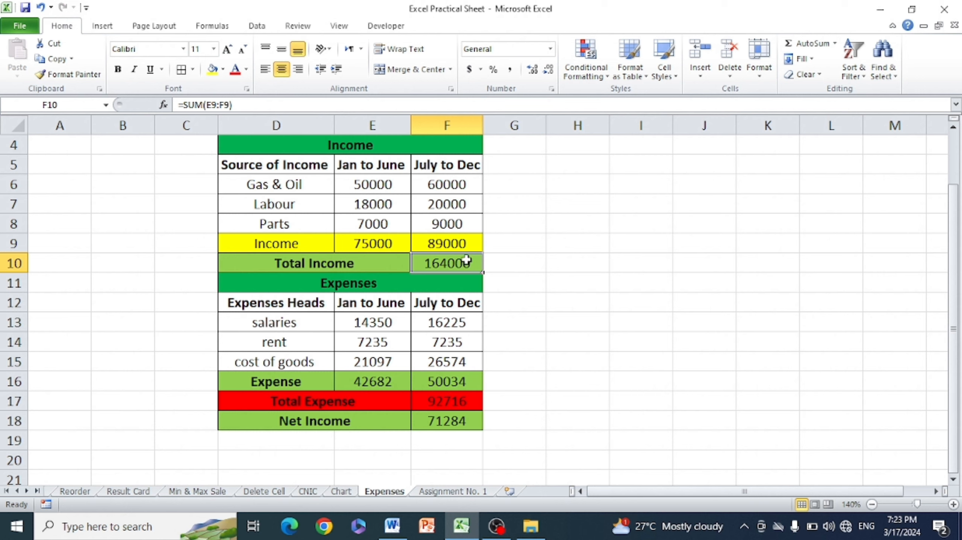
left_click(460, 403)
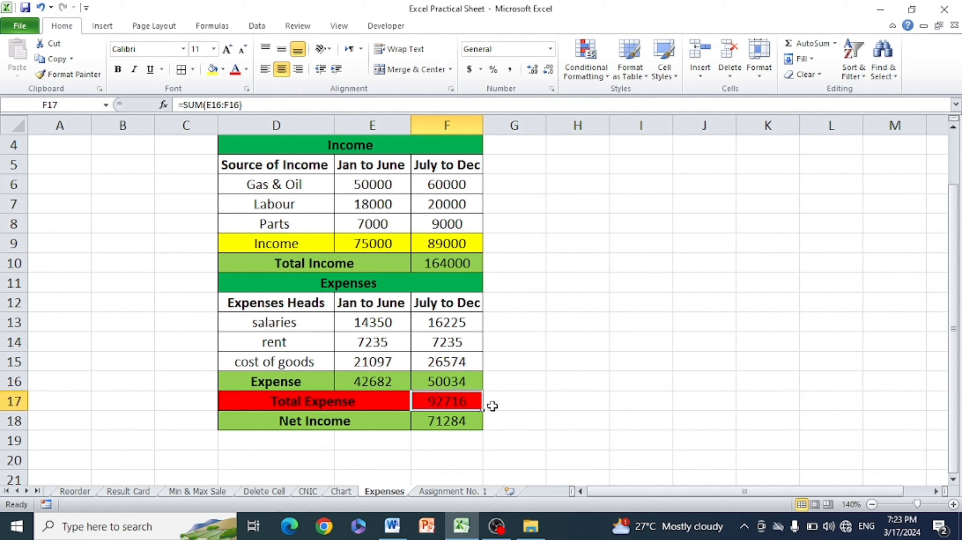
left_click(438, 424)
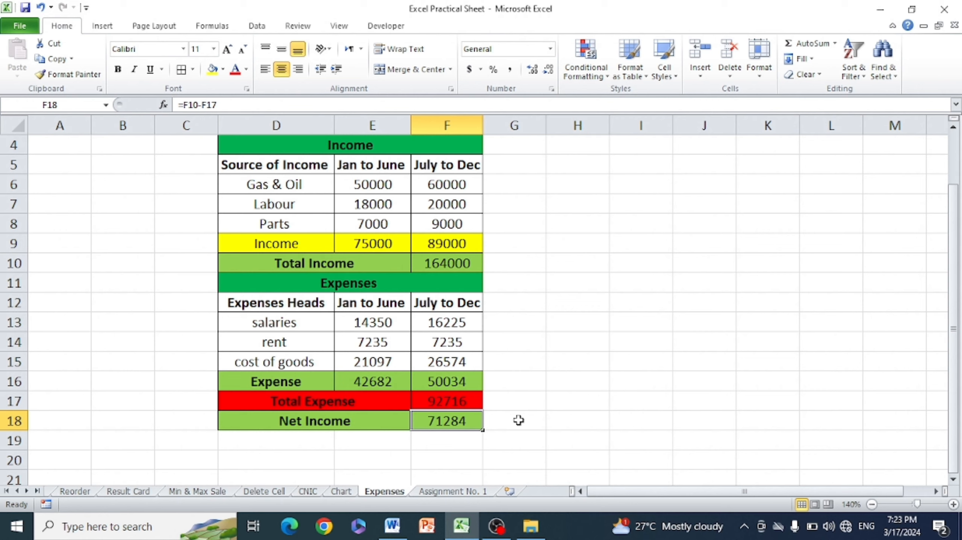
left_click(393, 526)
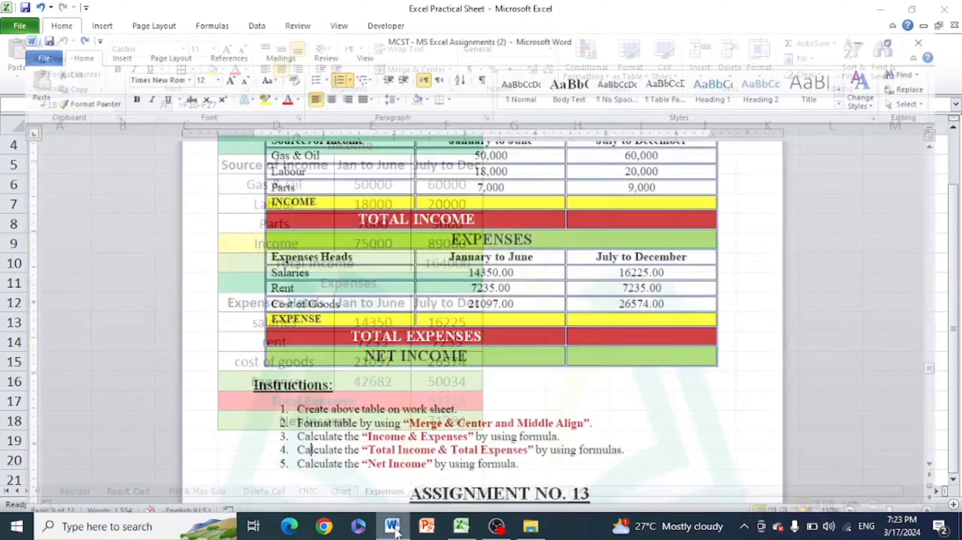